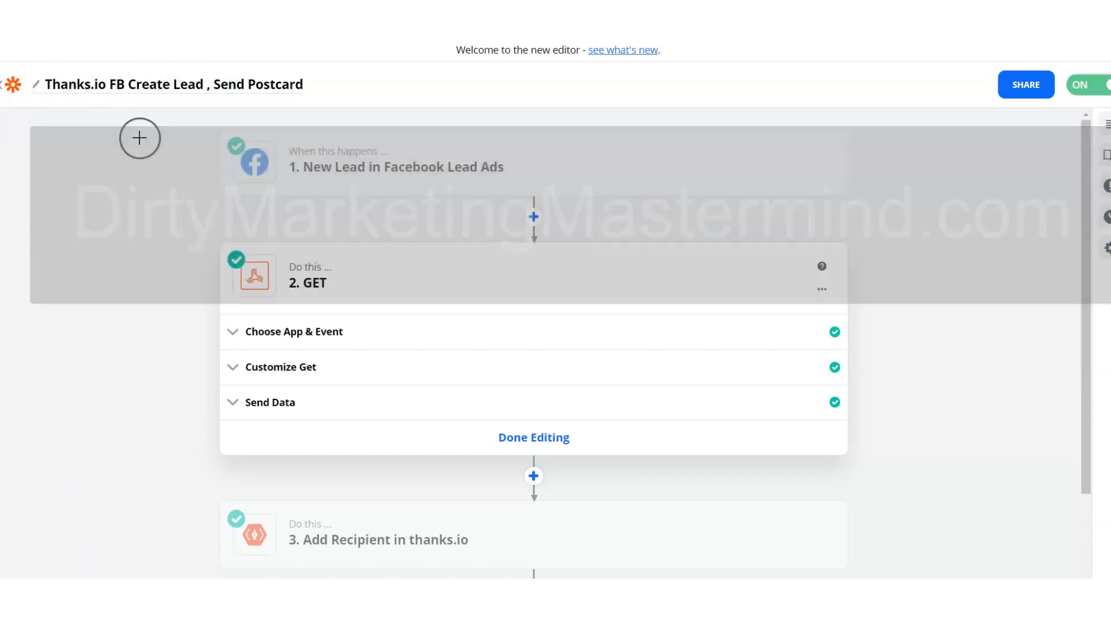
pyautogui.moveTo(119, 236)
pyautogui.mouseDown()
pyautogui.moveTo(131, 143)
pyautogui.moveTo(200, 142)
pyautogui.mouseUp()
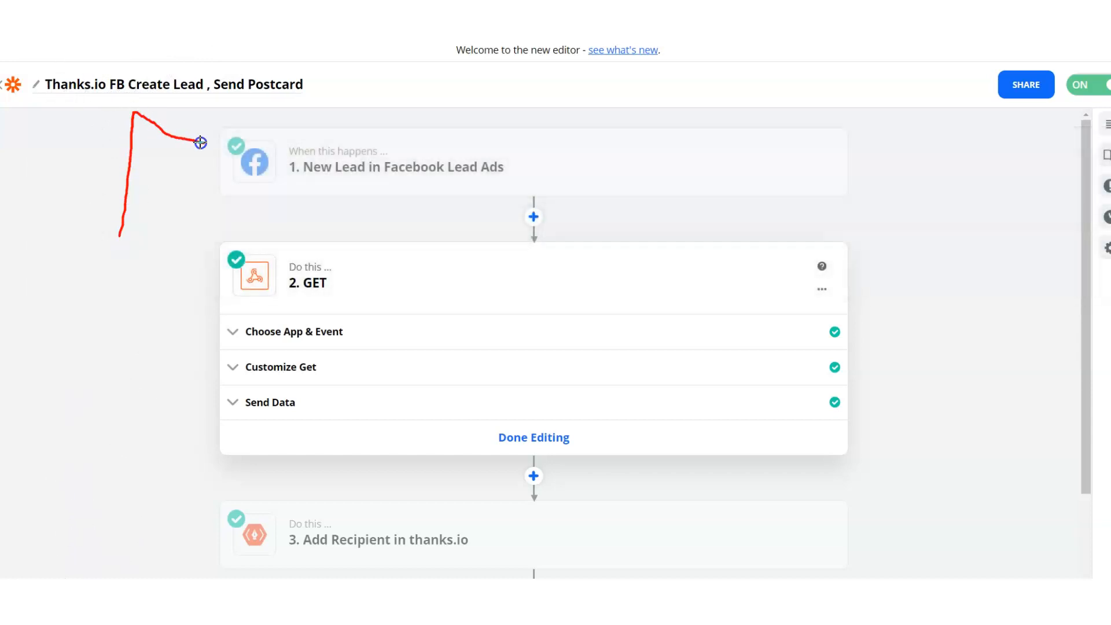
pyautogui.moveTo(427, 133)
pyautogui.mouseDown()
pyautogui.moveTo(427, 167)
pyautogui.moveTo(562, 186)
pyautogui.moveTo(560, 124)
pyautogui.moveTo(453, 127)
pyautogui.mouseUp()
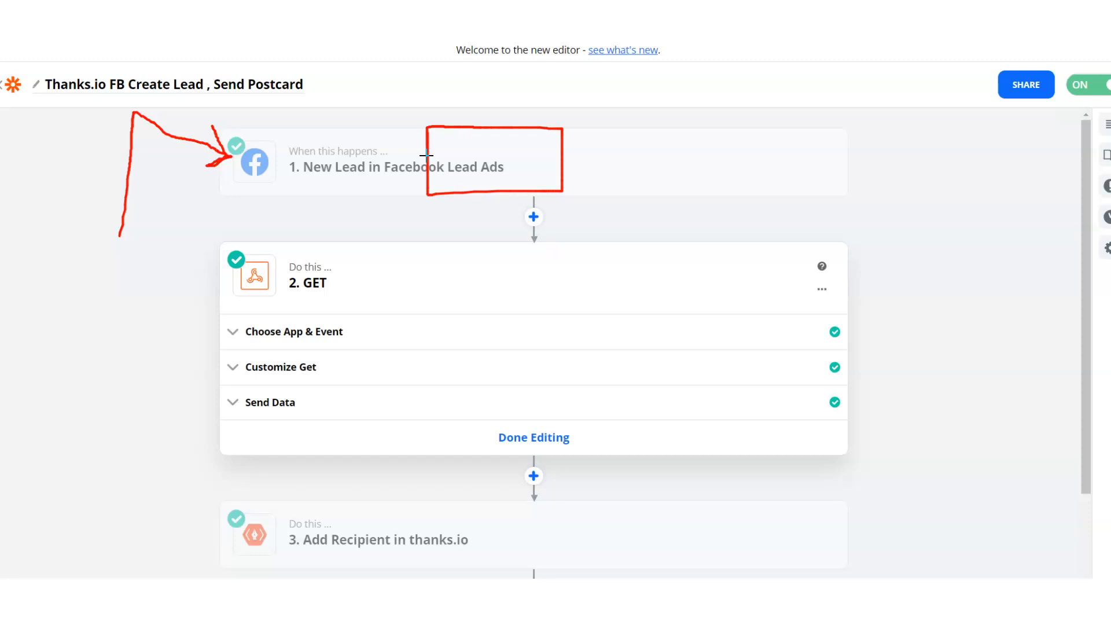
pyautogui.moveTo(426, 155); pyautogui.dragTo(429, 193)
pyautogui.moveTo(429, 194); pyautogui.dragTo(448, 191)
pyautogui.press('Escape')
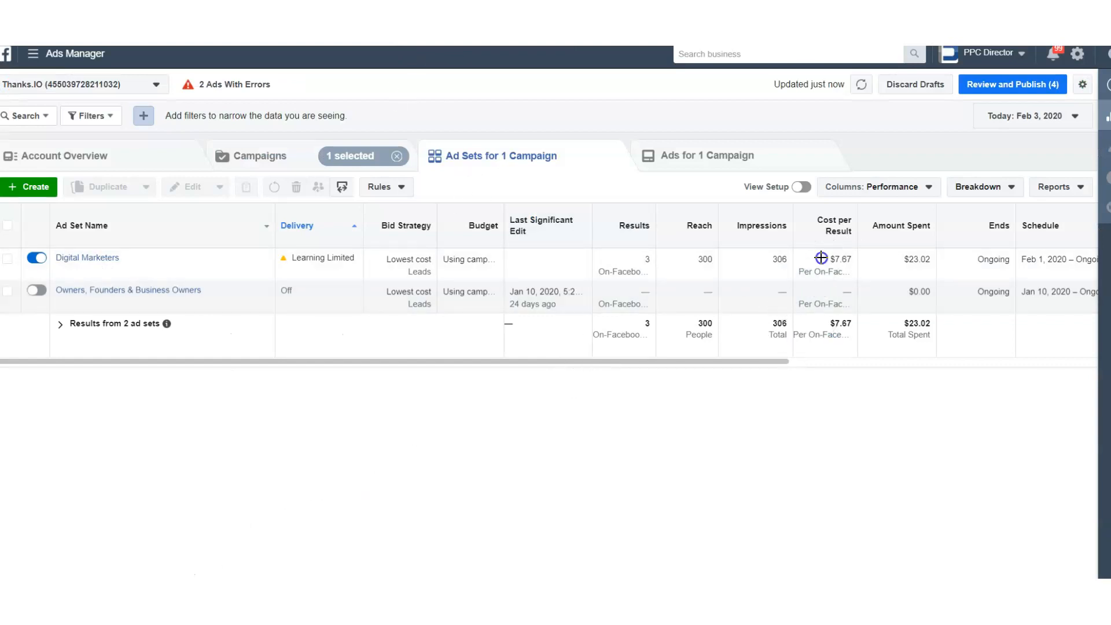
# Switch to Ads Manager, filter the ads by the Digital Marketers ad set and open its Thanks.io - Lead generation ad for editing
pyautogui.moveTo(87, 255)
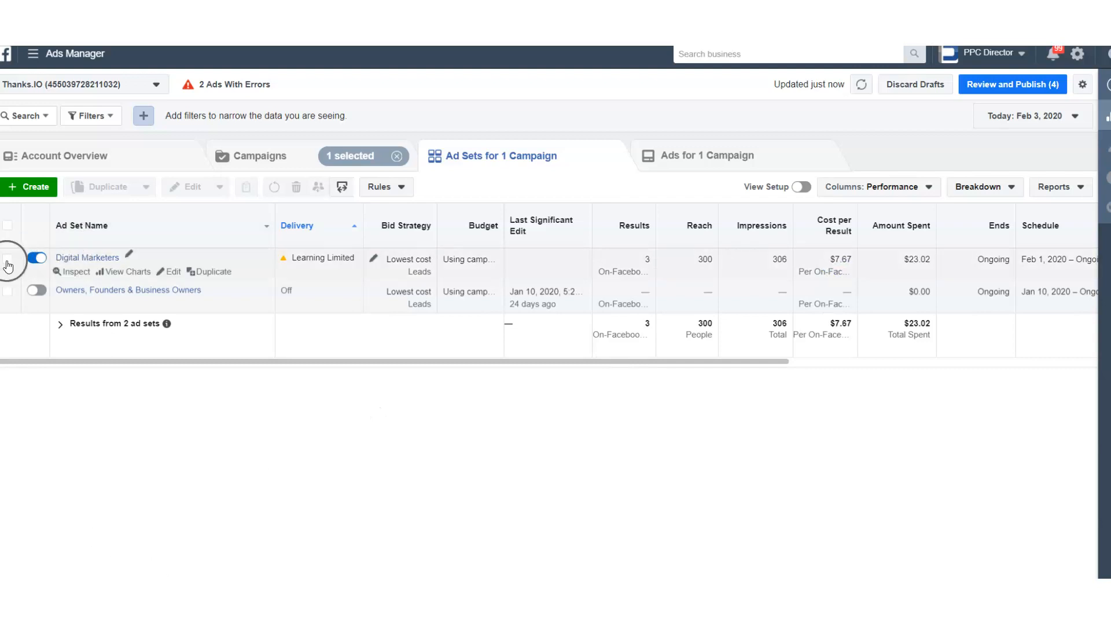
pyautogui.click(7, 260)
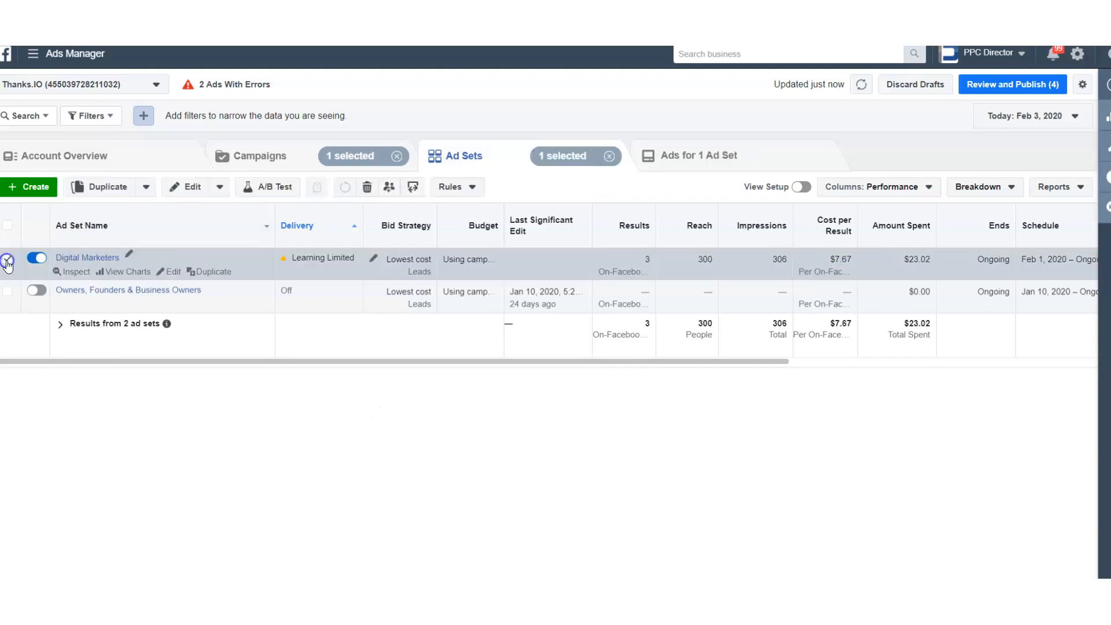
pyautogui.click(686, 160)
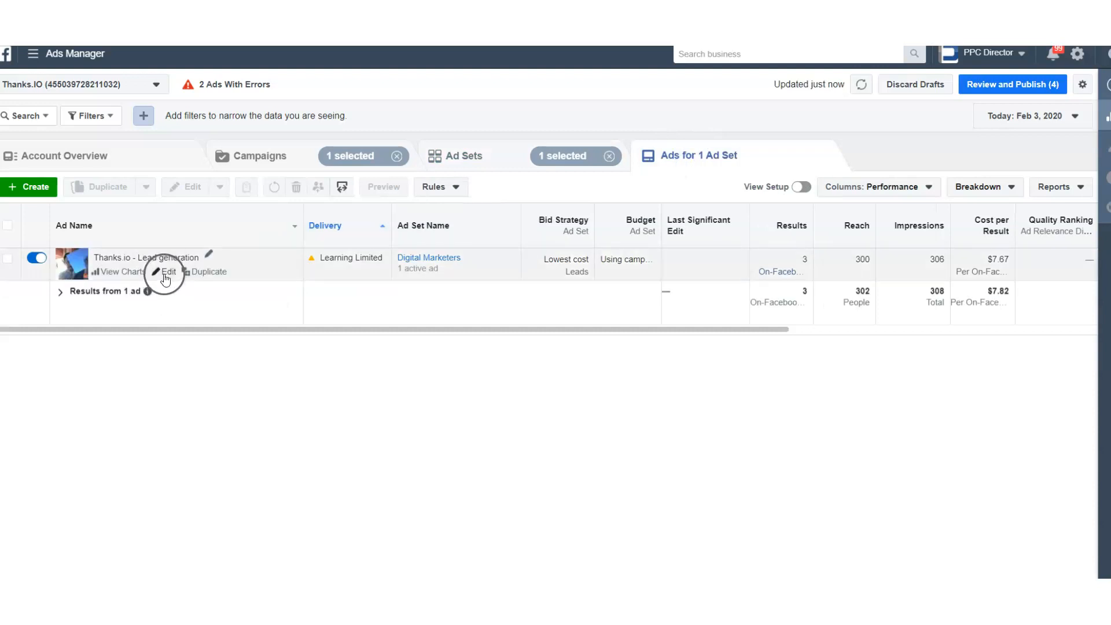
pyautogui.click(168, 273)
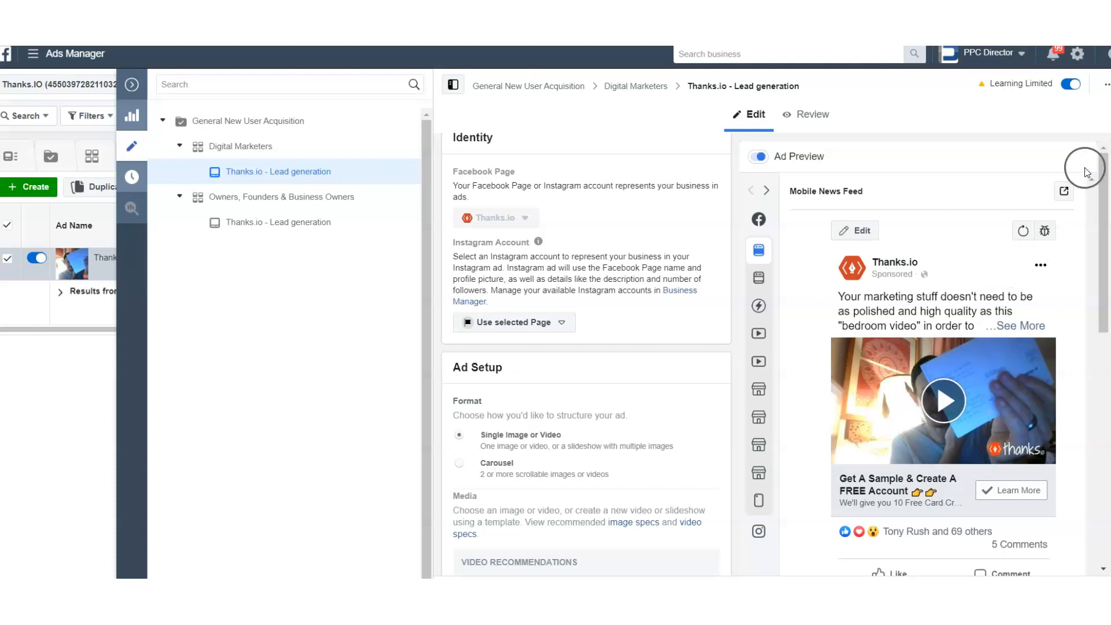
# View the ad as a Facebook post with comments and open its Learn More call to action
pyautogui.click(1063, 191)
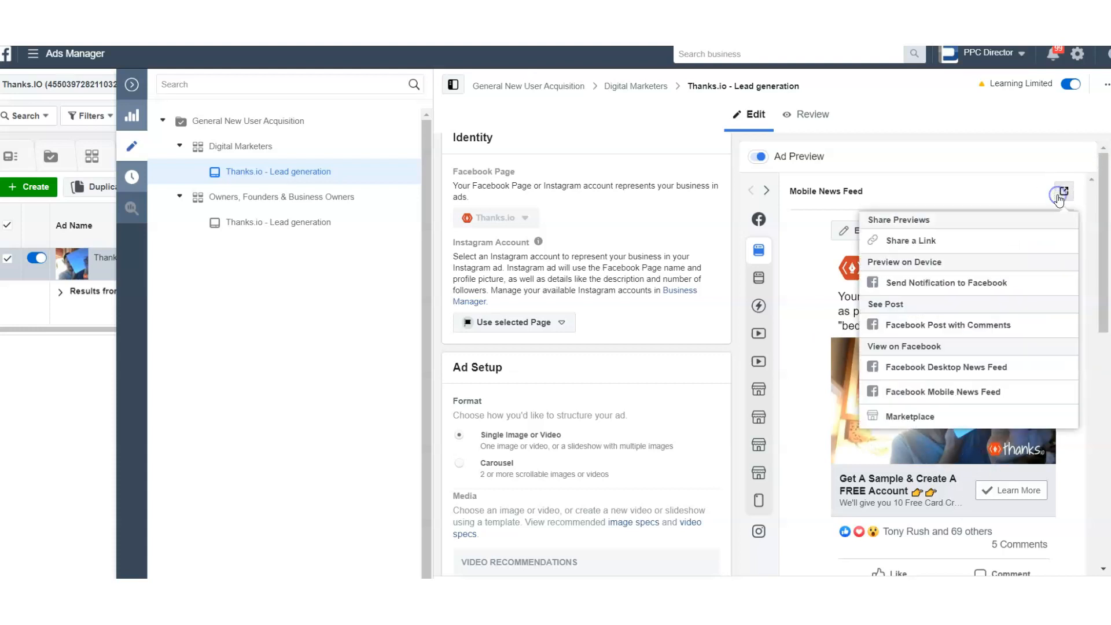
pyautogui.click(883, 334)
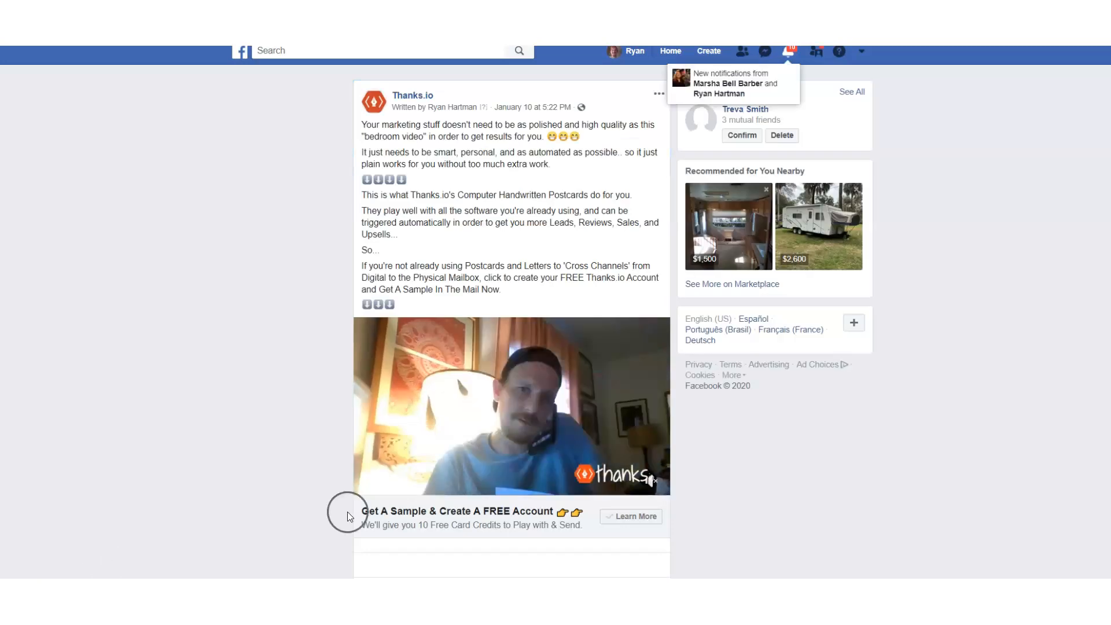
pyautogui.click(619, 514)
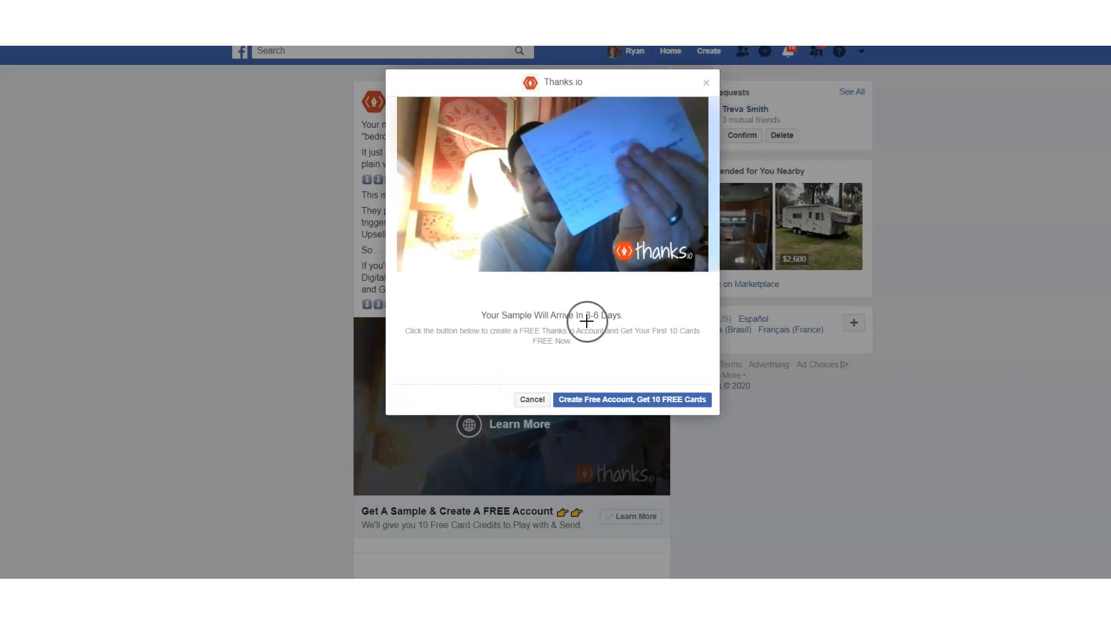
pyautogui.moveTo(447, 131); pyautogui.dragTo(447, 295)
pyautogui.moveTo(619, 140); pyautogui.dragTo(620, 211)
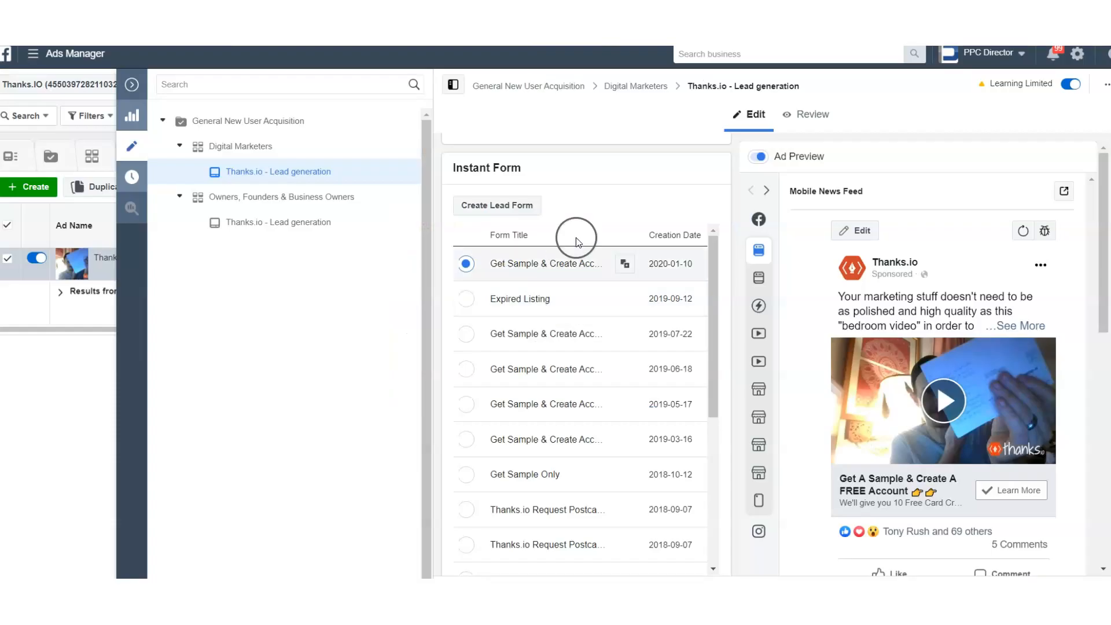
# Return to the ad editor, duplicate the instant form created 2020-01-10 and review the questions it asks
pyautogui.click(619, 255)
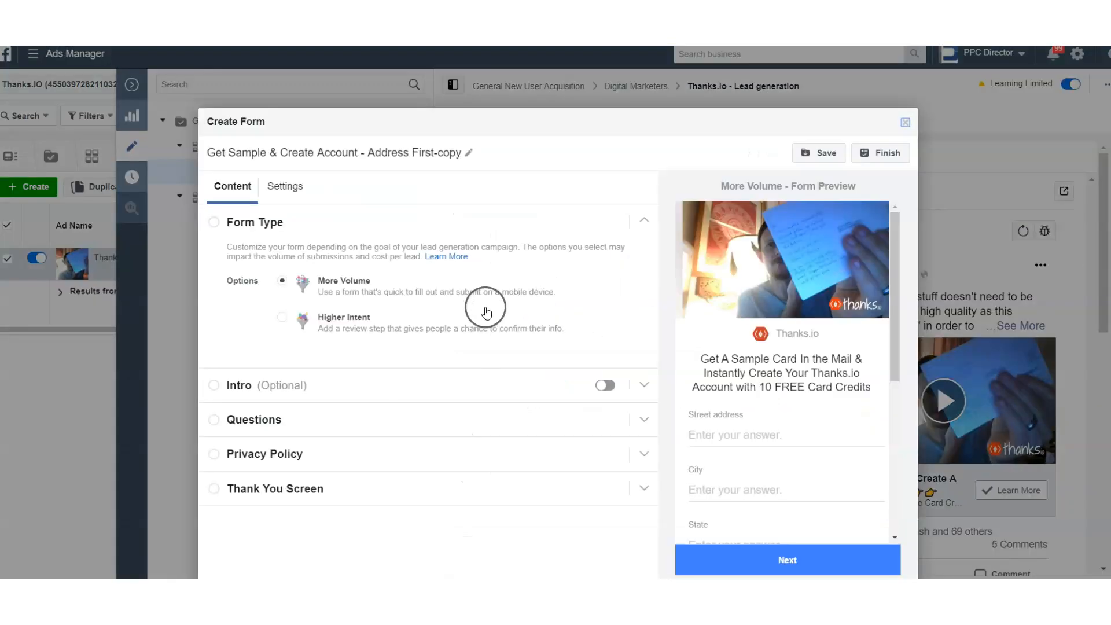
pyautogui.click(639, 421)
pyautogui.scroll(-3, 484, 314)
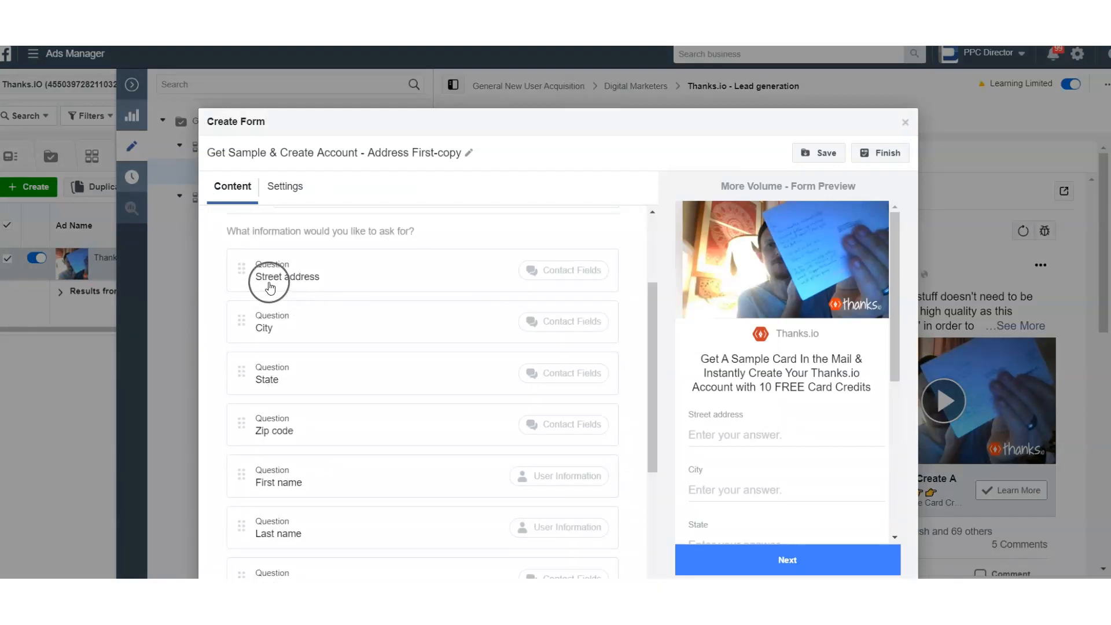
pyautogui.scroll(-3, 282, 341)
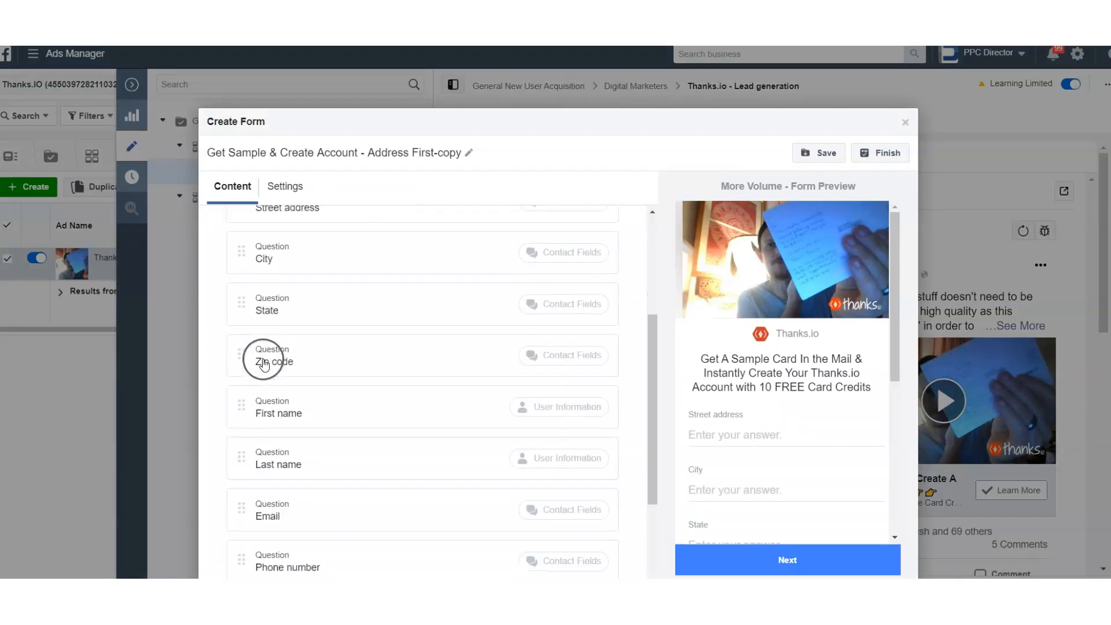
pyautogui.scroll(-3, 266, 358)
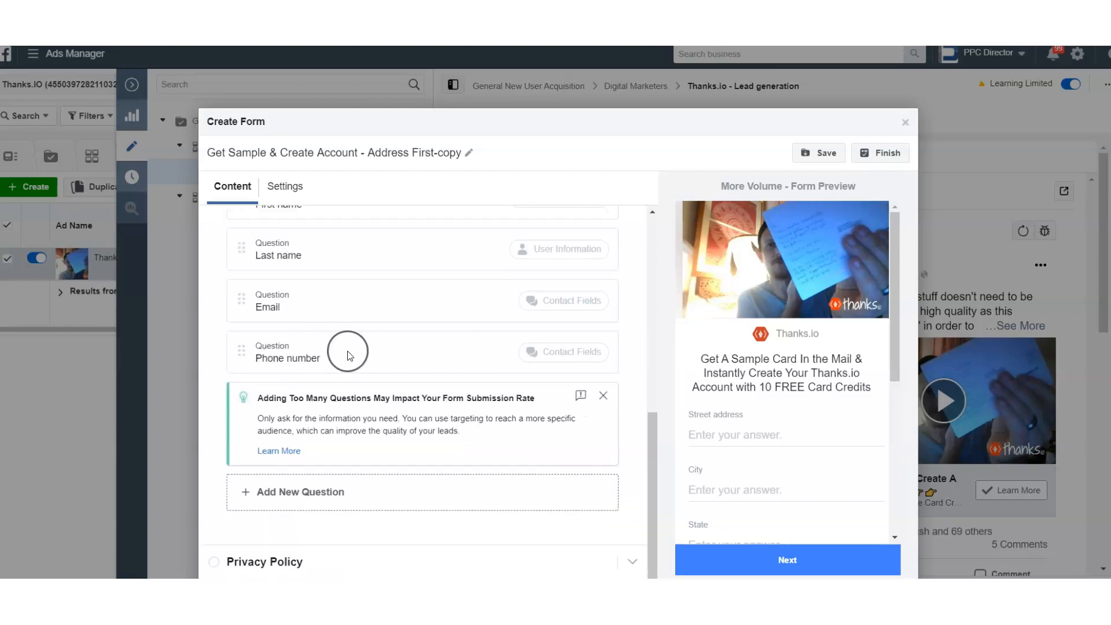
pyautogui.scroll(8, 384, 416)
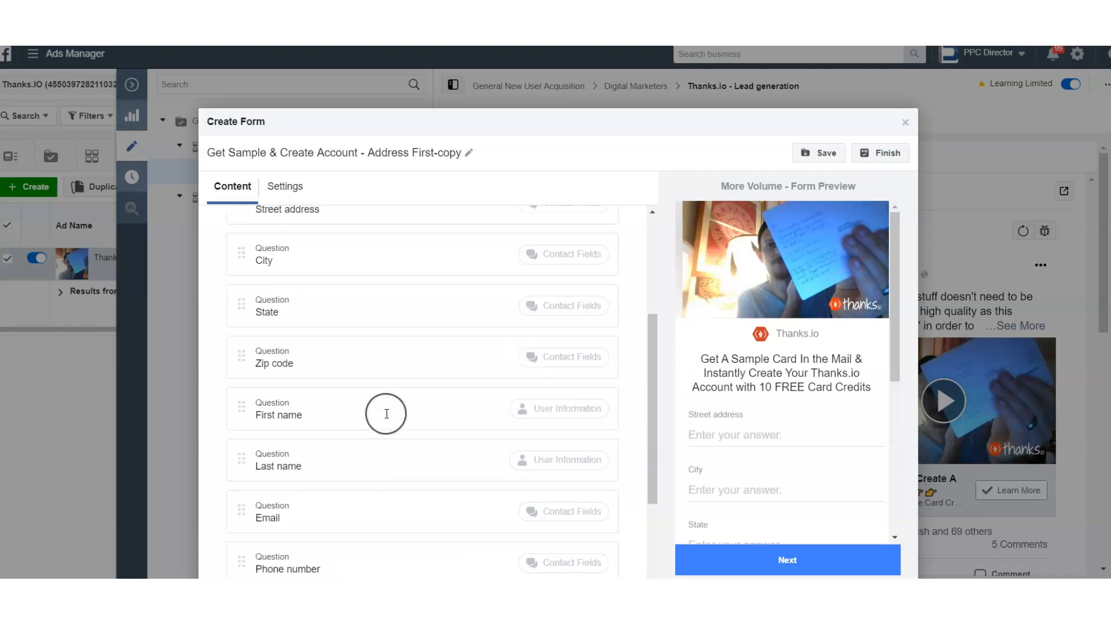
pyautogui.scroll(-1, 387, 419)
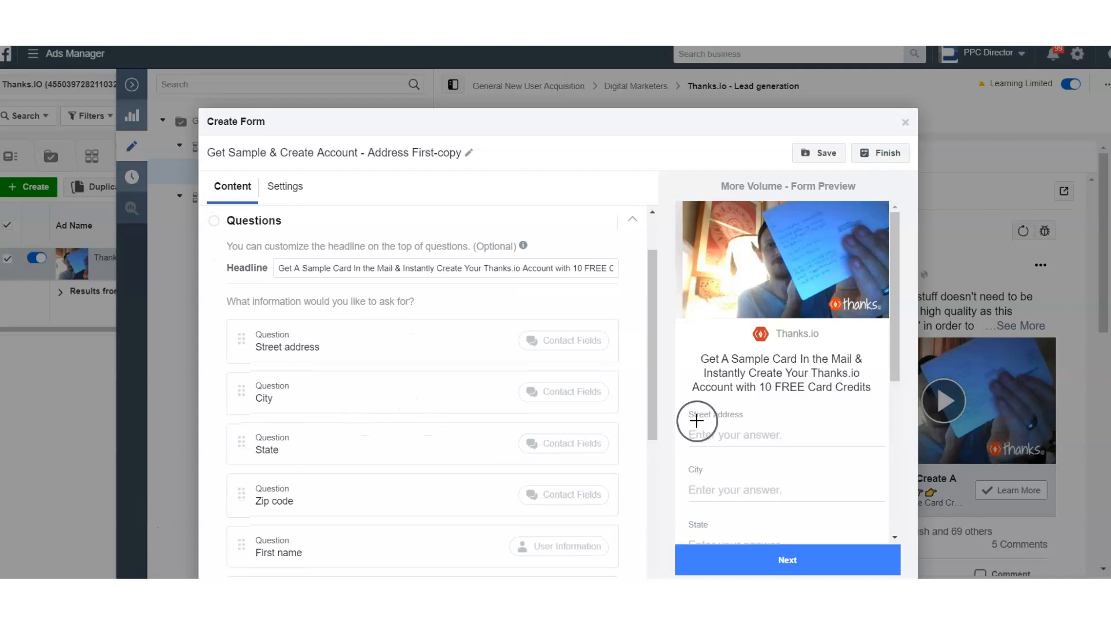
pyautogui.moveTo(693, 331); pyautogui.dragTo(730, 305)
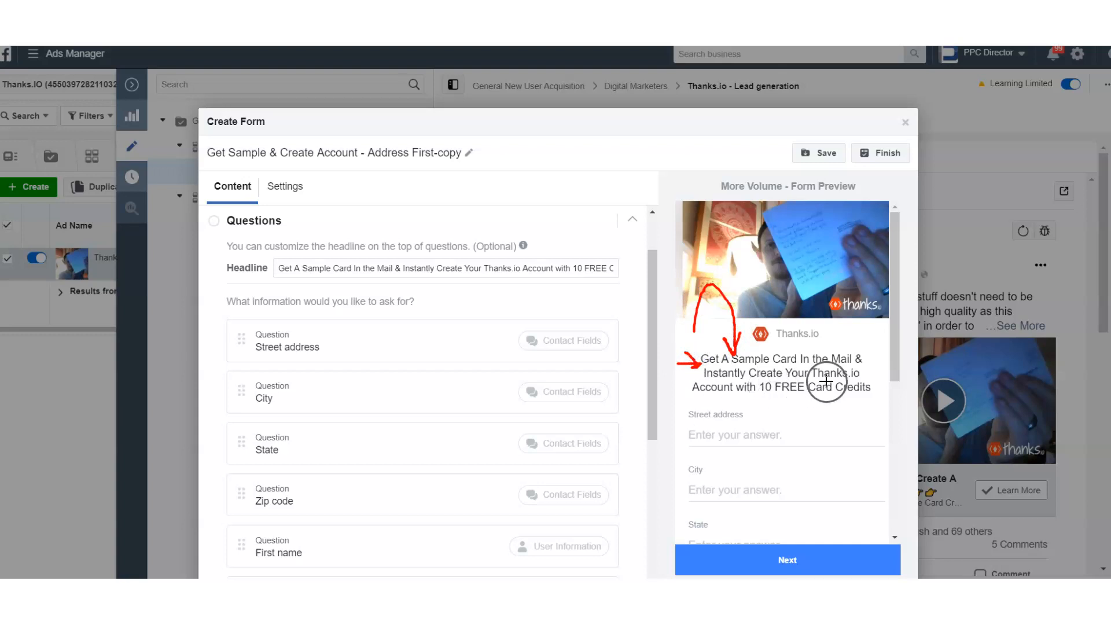
pyautogui.moveTo(768, 403); pyautogui.dragTo(833, 405)
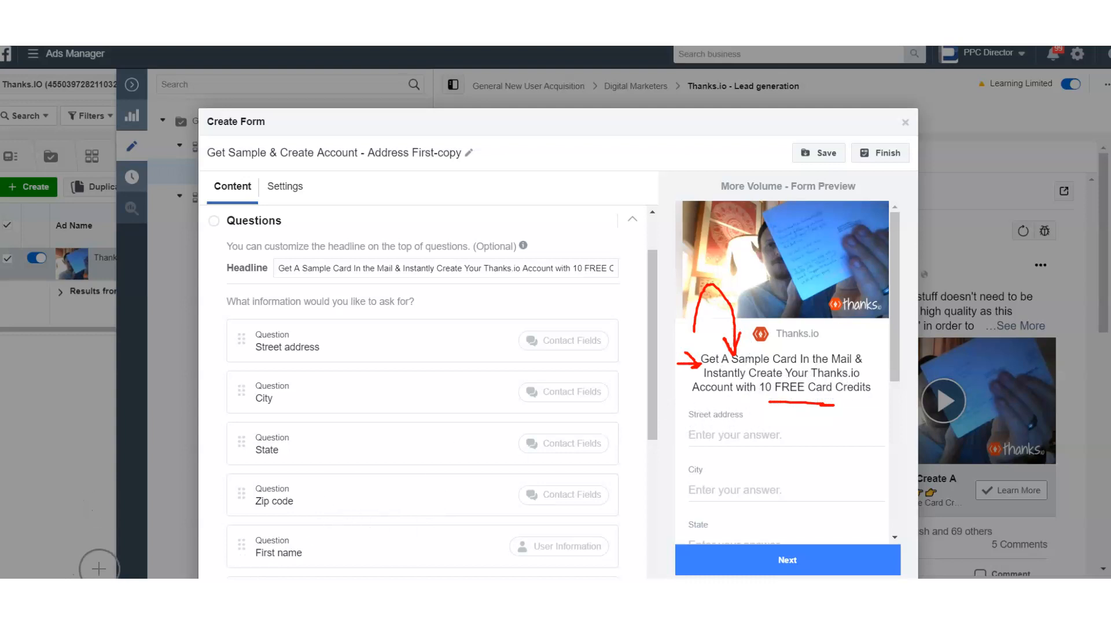
pyautogui.press('Escape')
# Examine the order of the address and contact questions in the copied form against the fields in its form preview
pyautogui.scroll(-5, 768, 319)
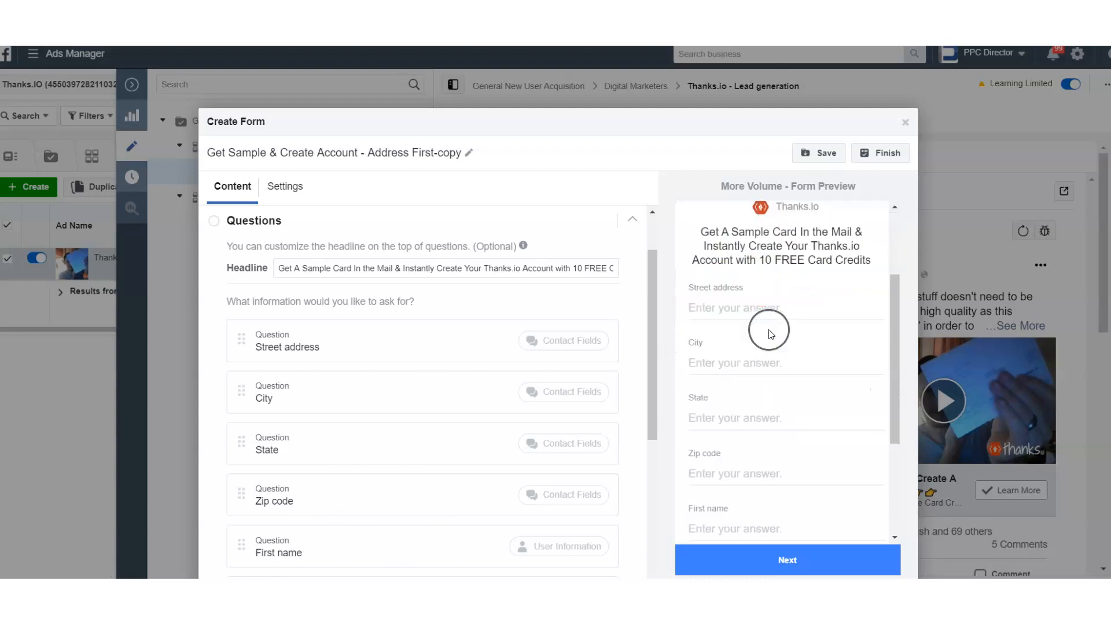
pyautogui.scroll(5, 773, 324)
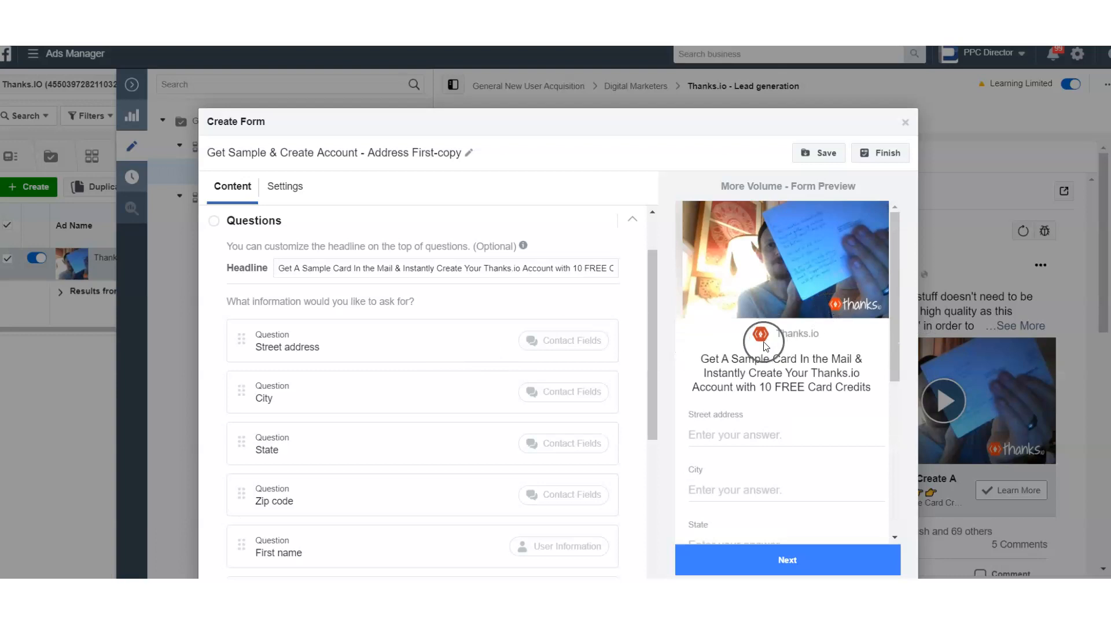
pyautogui.scroll(-4, 437, 355)
pyautogui.scroll(-3, 442, 360)
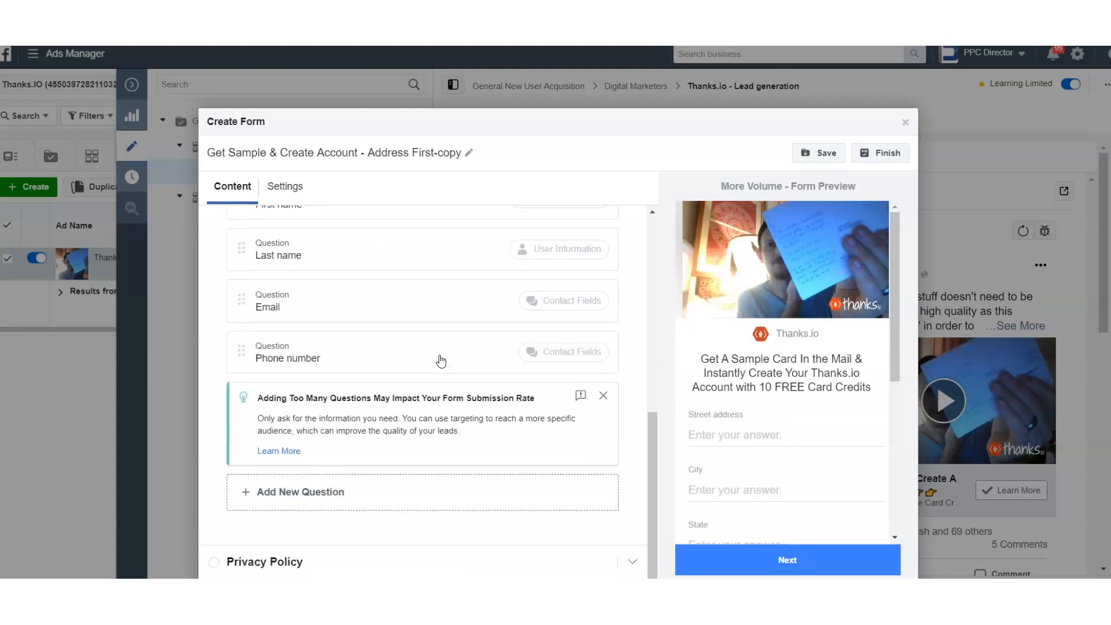
pyautogui.scroll(4, 443, 359)
pyautogui.scroll(2, 468, 318)
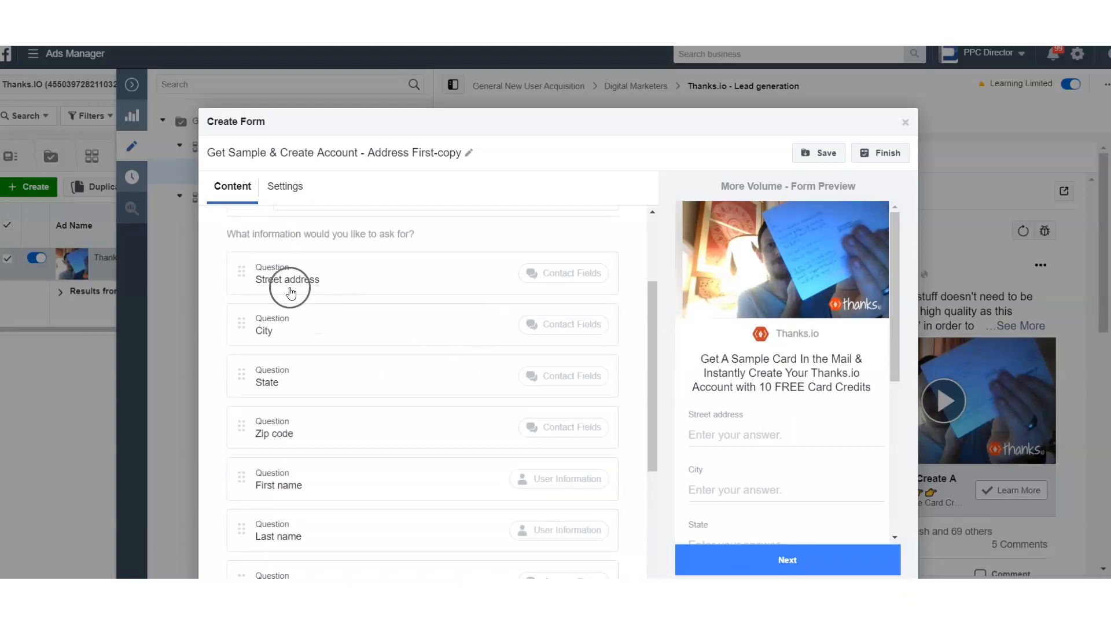
pyautogui.scroll(-3, 283, 280)
pyautogui.scroll(3, 280, 457)
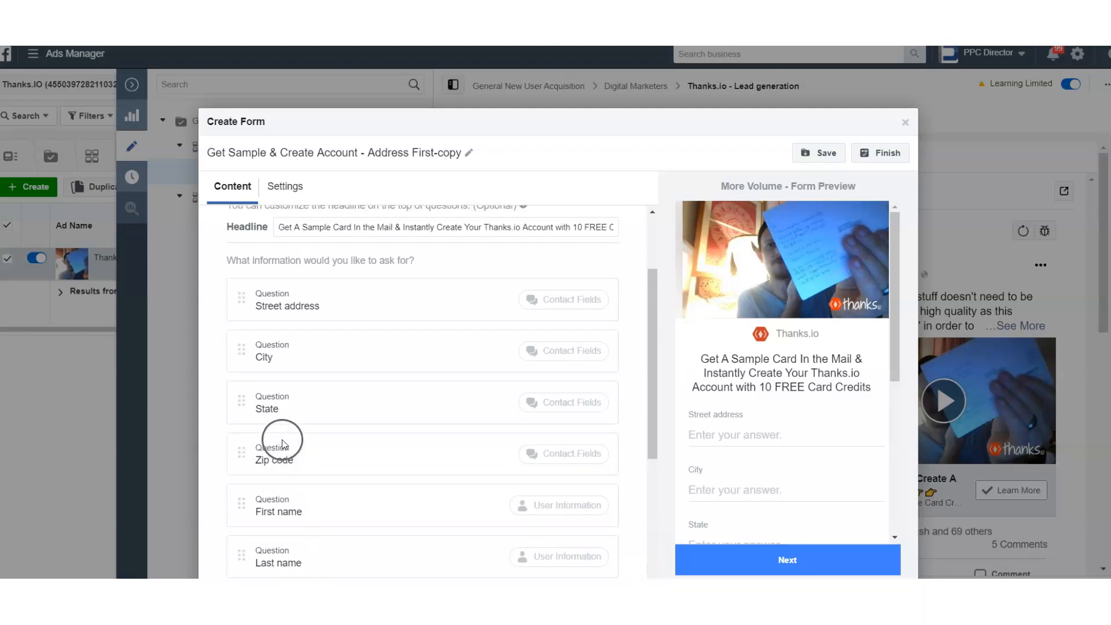
pyautogui.scroll(-2, 260, 382)
pyautogui.scroll(-3, 260, 382)
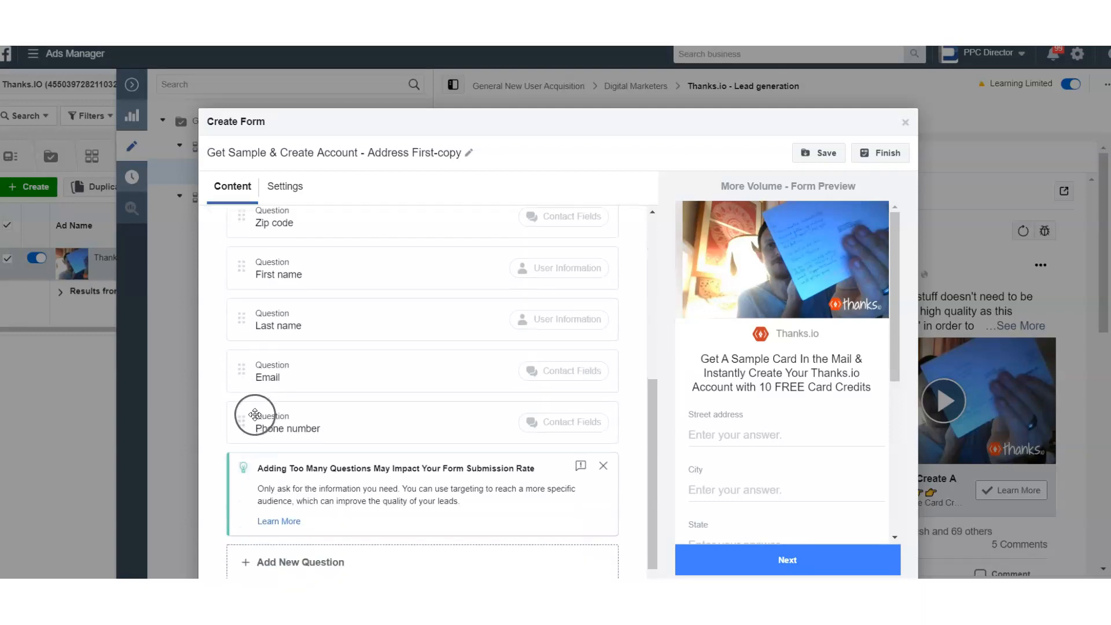
pyautogui.scroll(4, 364, 454)
pyautogui.scroll(1, 372, 457)
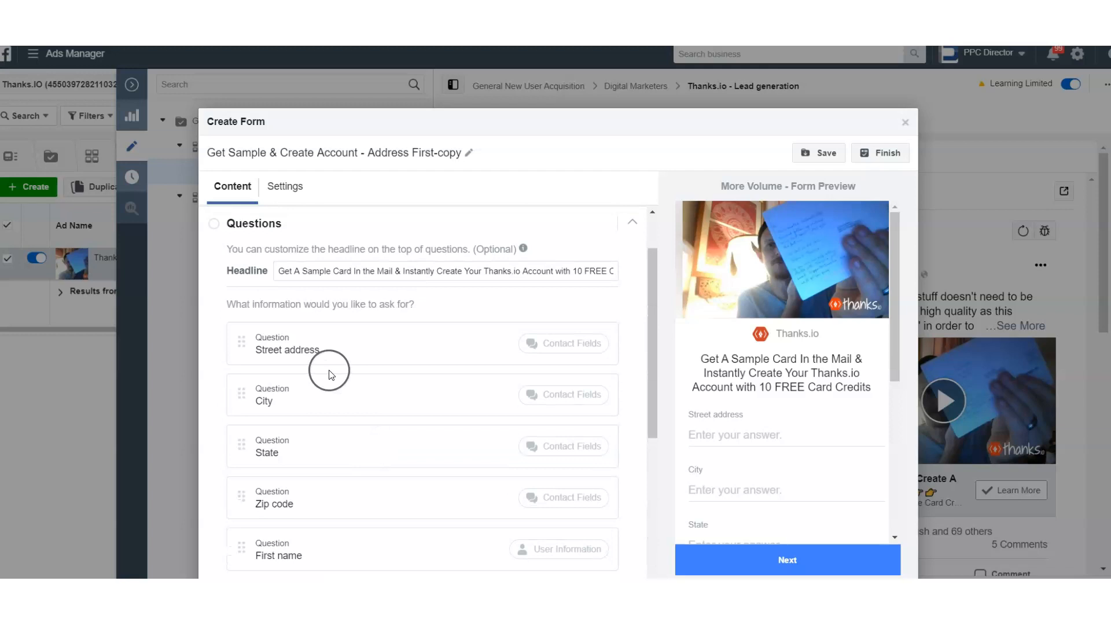
pyautogui.scroll(-3, 399, 509)
pyautogui.scroll(-5, 876, 333)
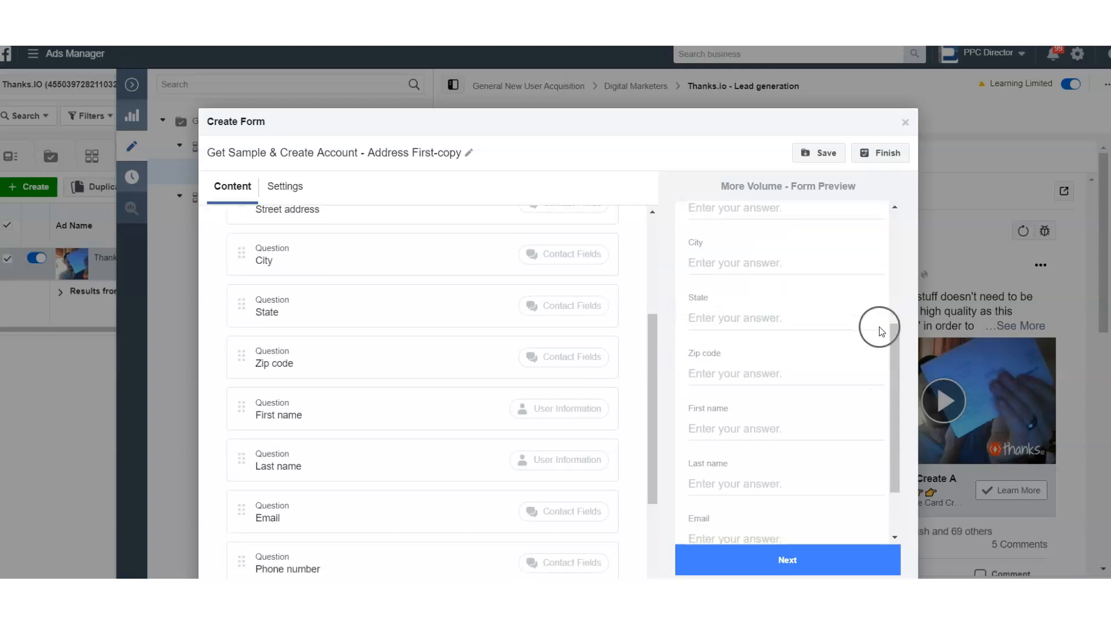
pyautogui.scroll(2, 793, 376)
pyautogui.scroll(2, 799, 394)
pyautogui.scroll(3, 570, 422)
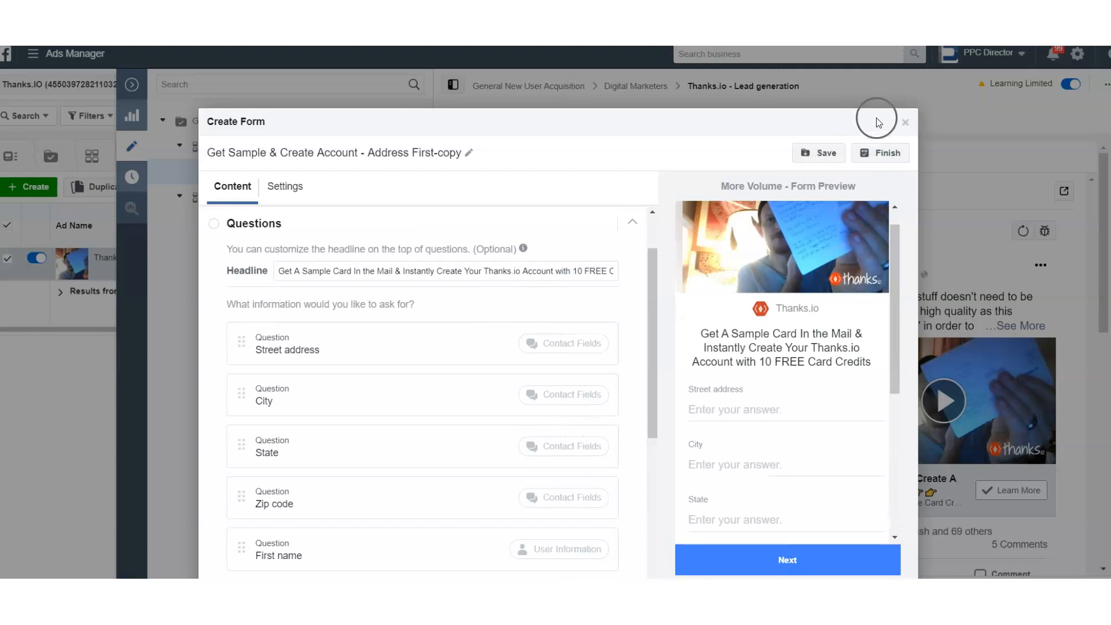
# Close the copied lead form without saving and look over the ad's Instant Form section
pyautogui.click(905, 122)
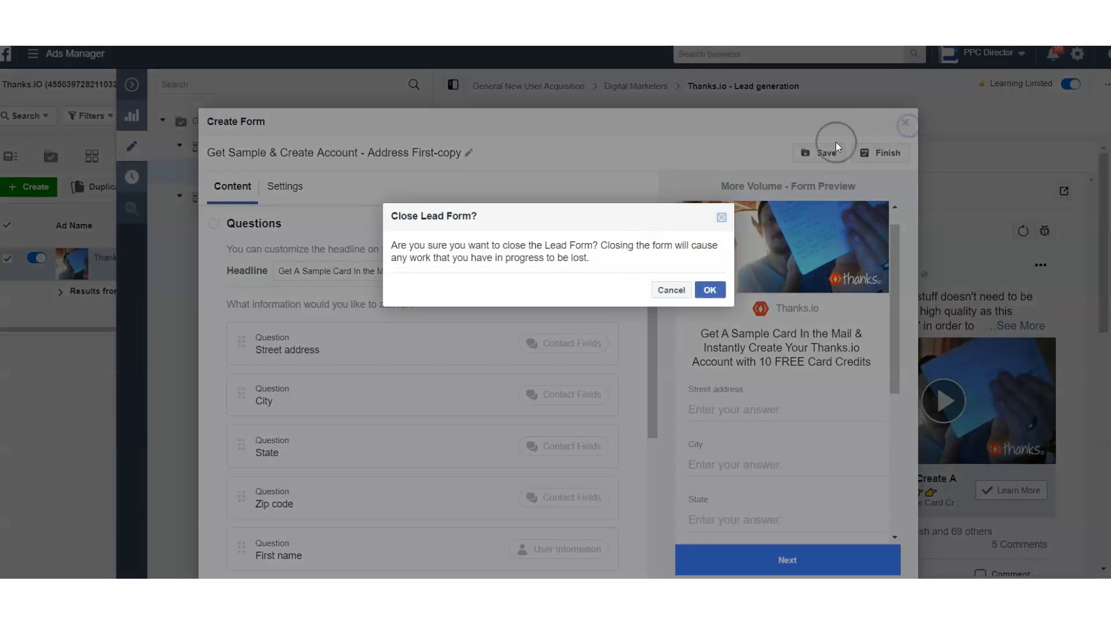
pyautogui.click(709, 290)
pyautogui.scroll(2, 604, 324)
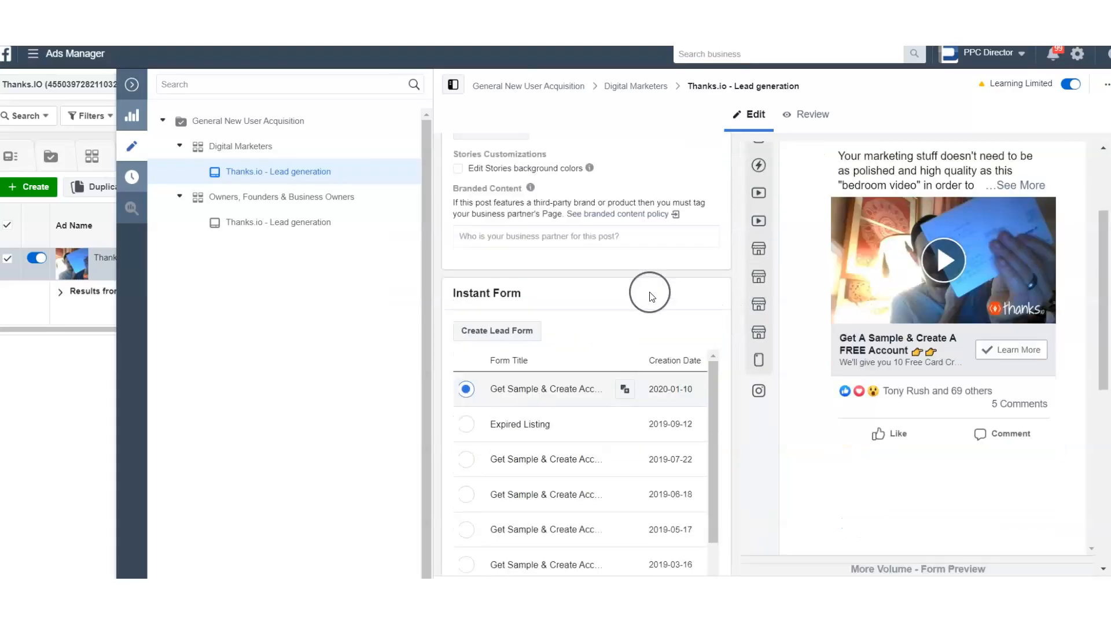
pyautogui.scroll(-3, 855, 305)
pyautogui.scroll(5, 868, 329)
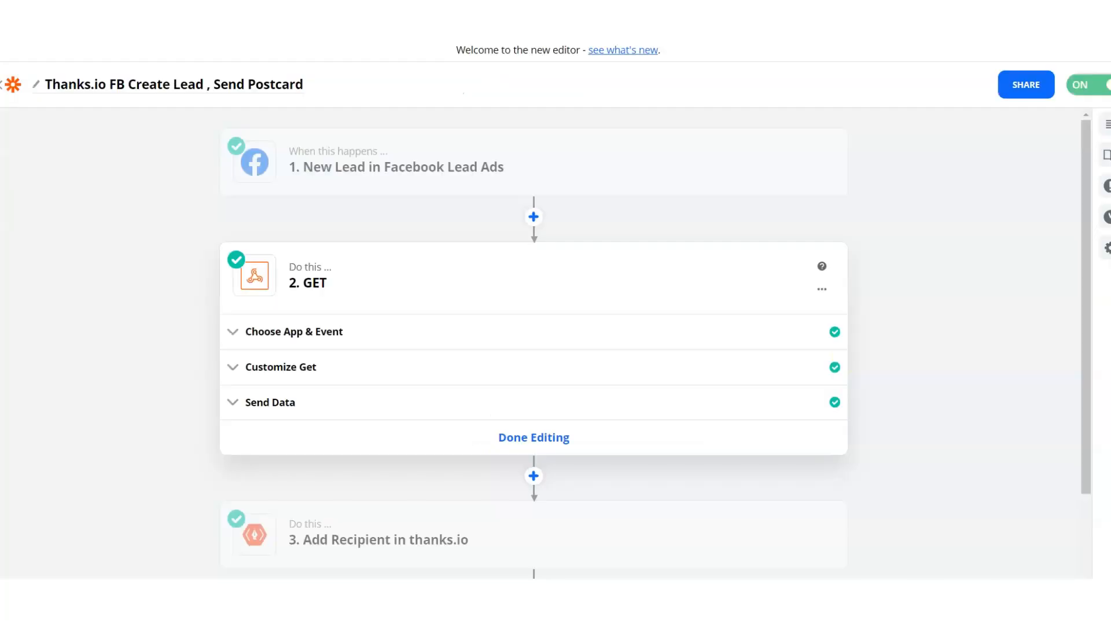
# Switch to the Zapier editor, open the New Lead in Facebook Lead Ads trigger and move on to the GET action
pyautogui.click(443, 191)
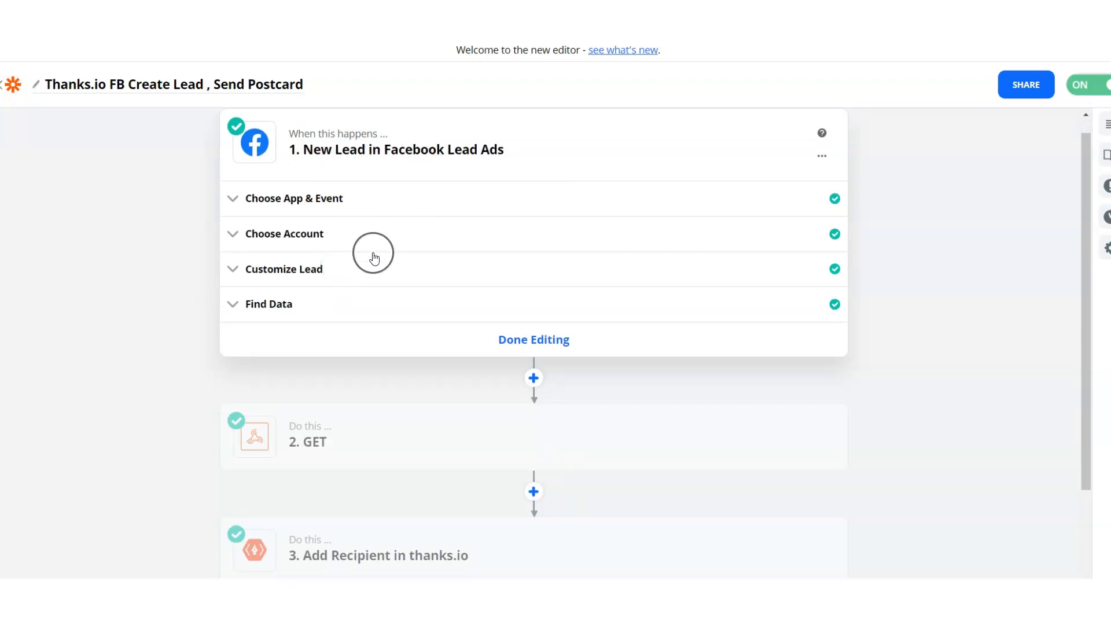
pyautogui.scroll(-3, 370, 266)
pyautogui.click(316, 291)
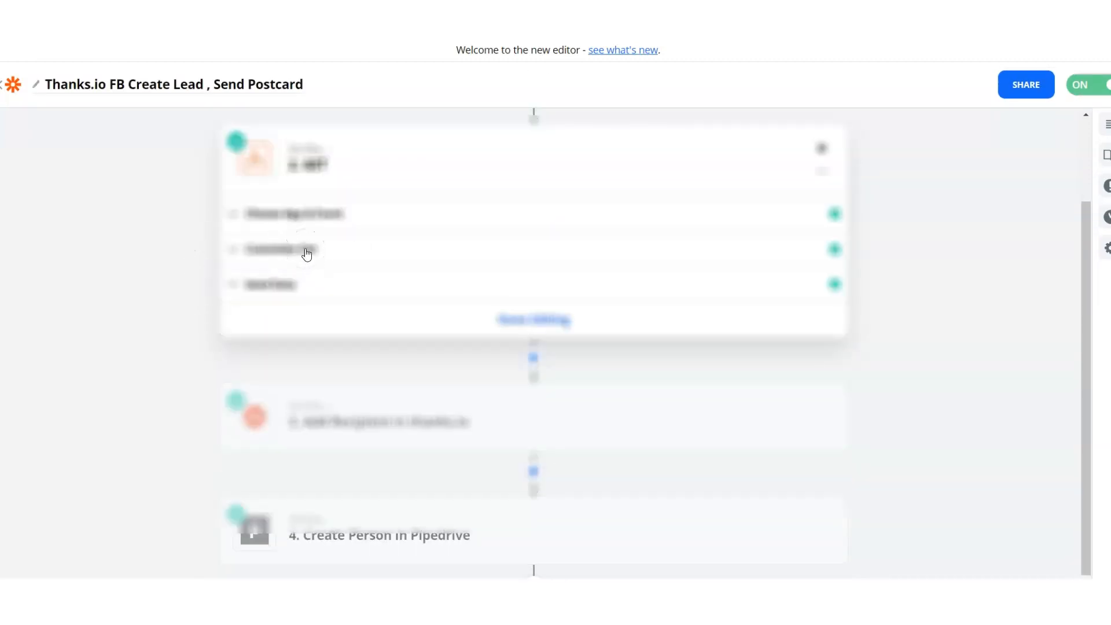
# Expand the GET action's Customize Get settings and review its URL, query string parameters and remaining options
pyautogui.click(268, 220)
pyautogui.click(276, 408)
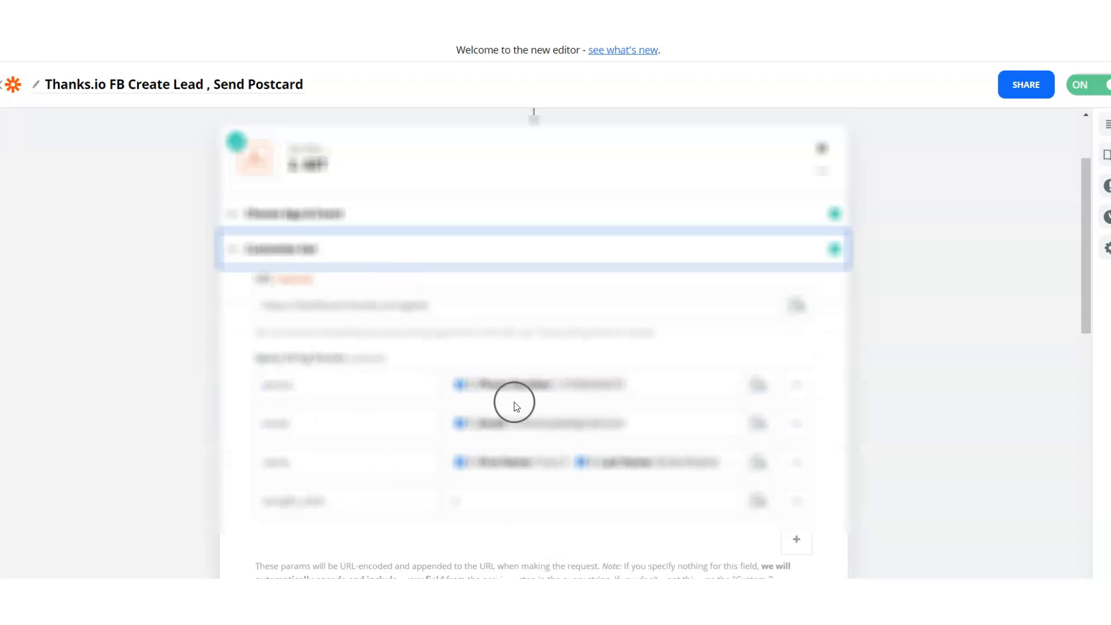
pyautogui.scroll(-3, 254, 439)
pyautogui.scroll(-1, 399, 359)
pyautogui.scroll(-7, 331, 341)
pyautogui.scroll(7, 332, 342)
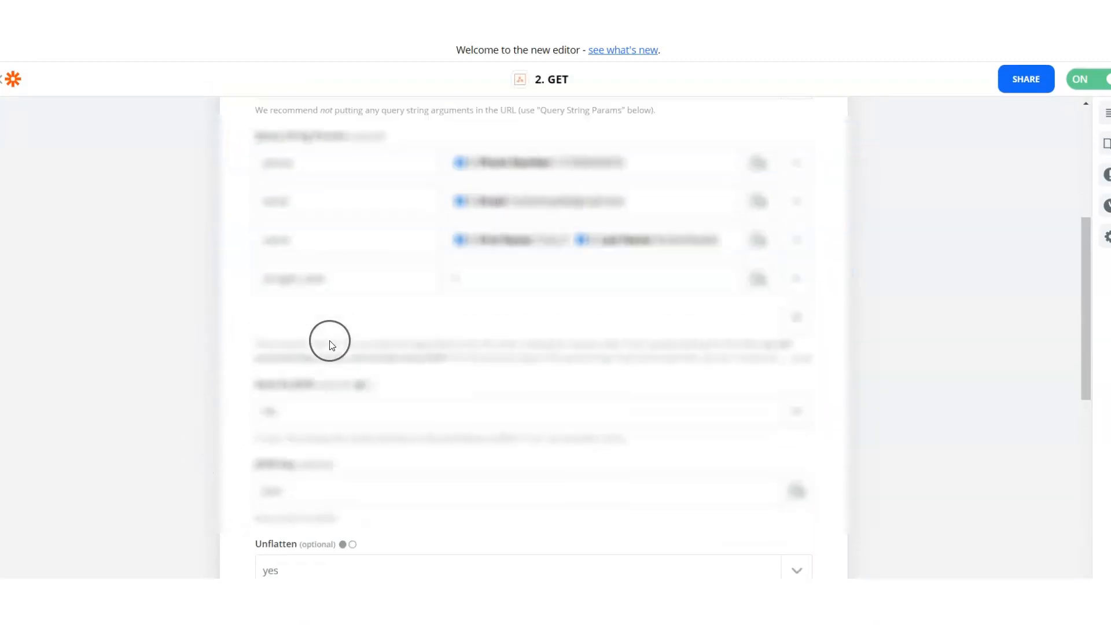
# Leave the GET action, open the Add Recipient in thanks.io action and expand its Customize Recipient settings
pyautogui.scroll(3, 332, 345)
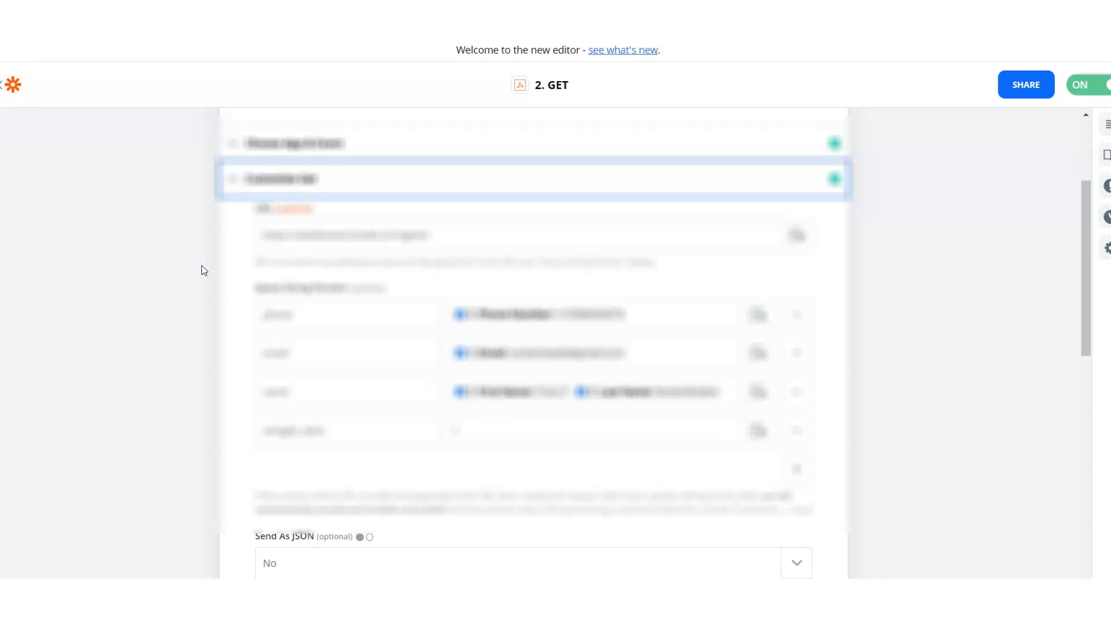
pyautogui.scroll(-12, 202, 270)
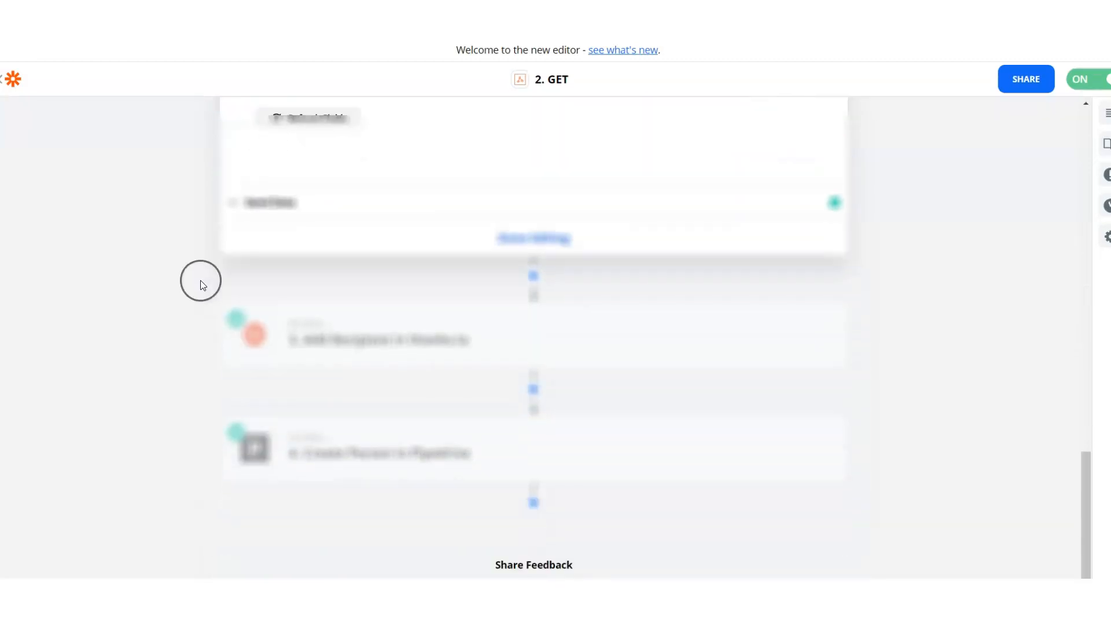
pyautogui.click(415, 331)
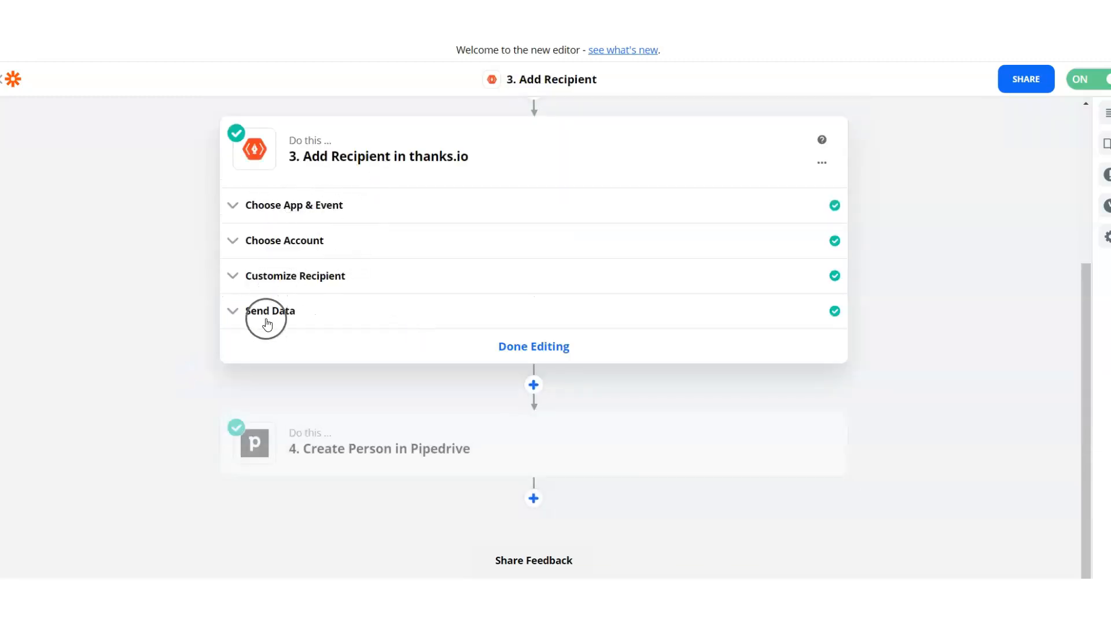
pyautogui.click(273, 275)
# Review the Mailing List choice and the recipient name and street address fields mapped from the Facebook lead
pyautogui.scroll(5, 339, 314)
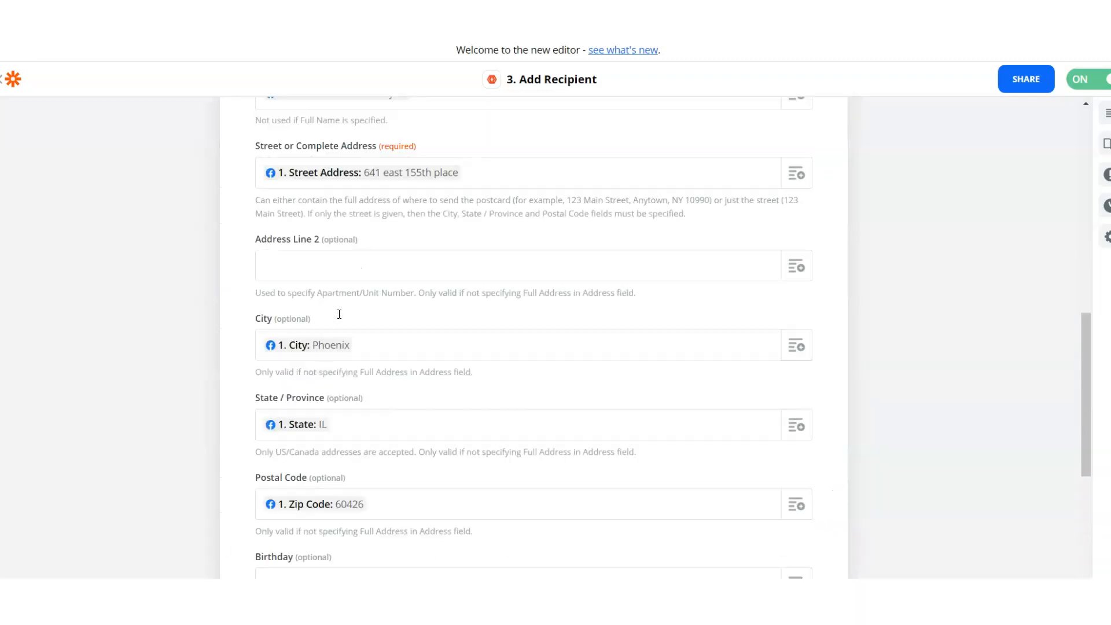
pyautogui.scroll(1, 340, 319)
pyautogui.scroll(2, 338, 314)
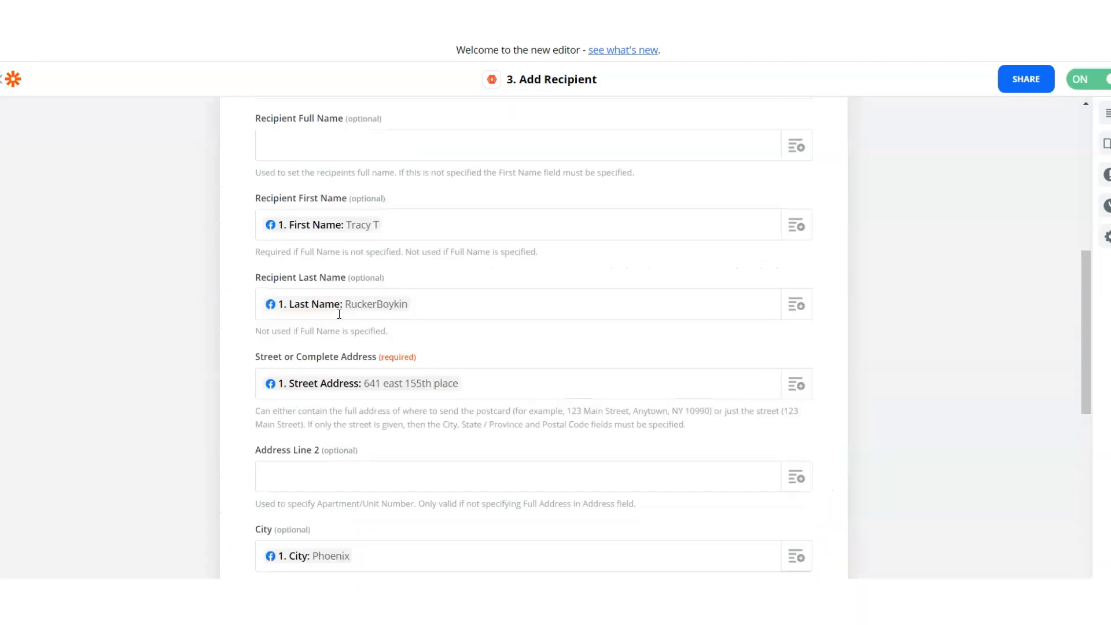
pyautogui.scroll(3, 339, 313)
pyautogui.scroll(-3, 339, 318)
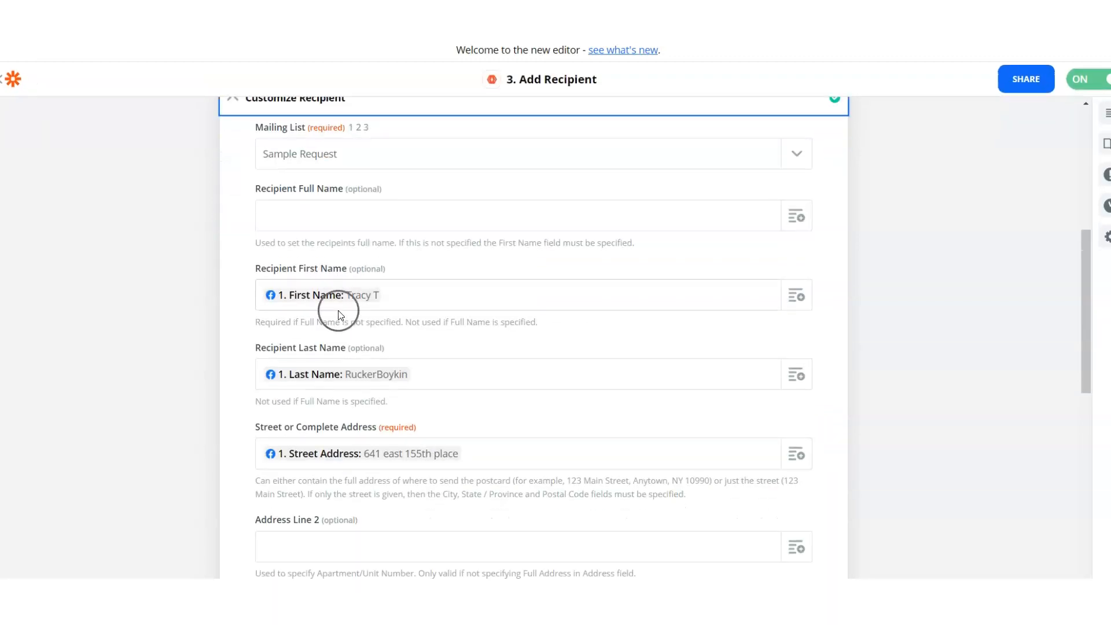
pyautogui.scroll(1, 312, 313)
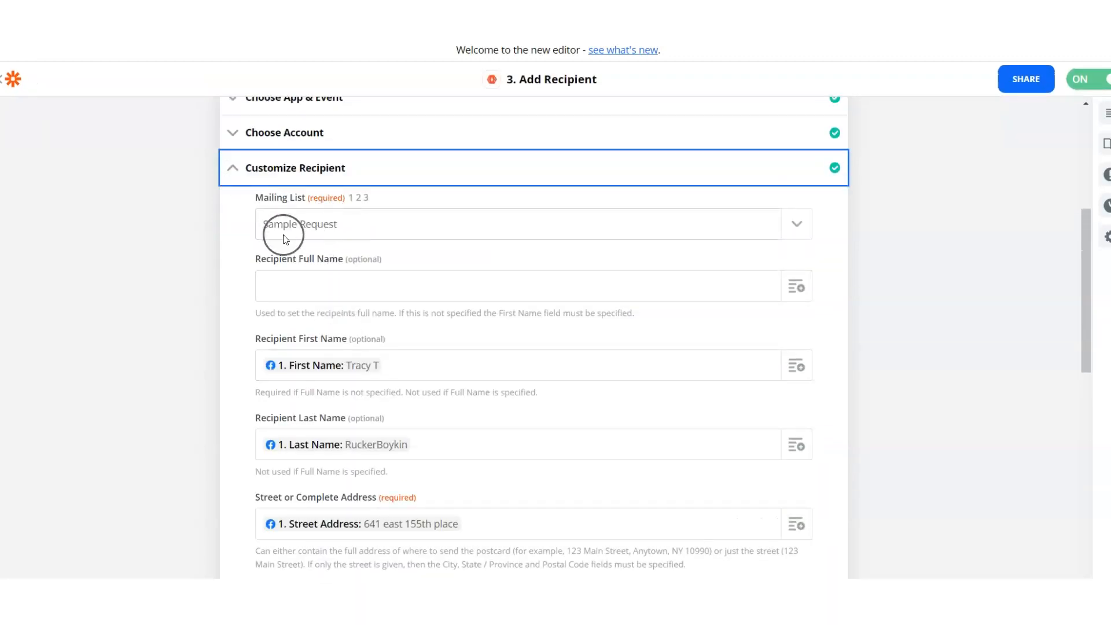
# Examine the City, State / Province, Postal Code and Birthday fields of Customize Recipient and return to the Mailing List setting
pyautogui.scroll(-6, 354, 428)
pyautogui.scroll(-1, 355, 431)
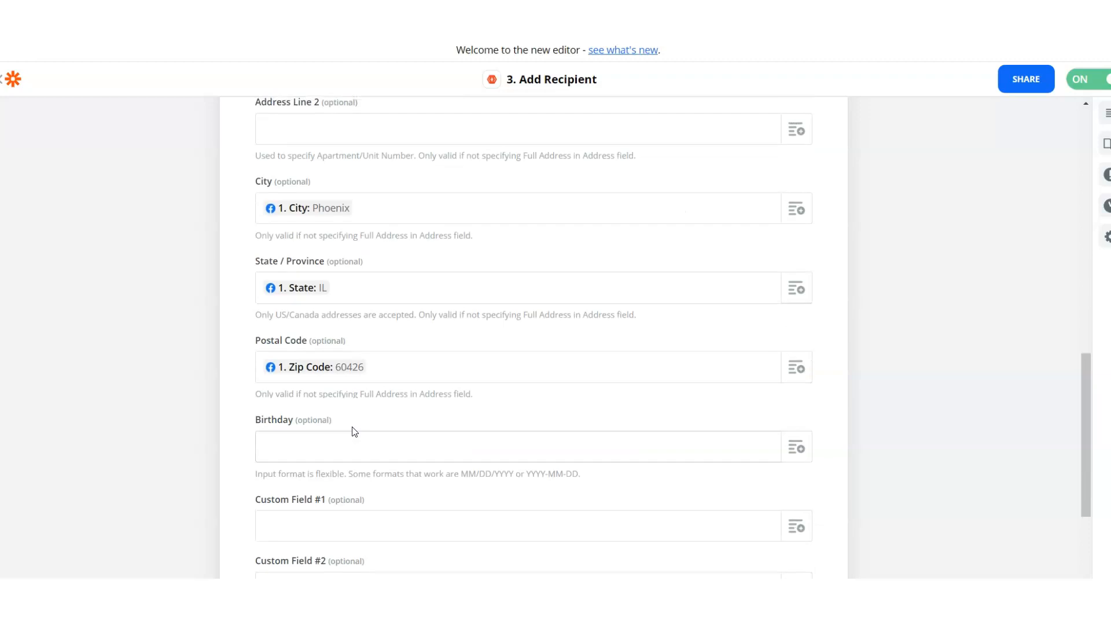
pyautogui.scroll(3, 355, 432)
pyautogui.scroll(-3, 296, 475)
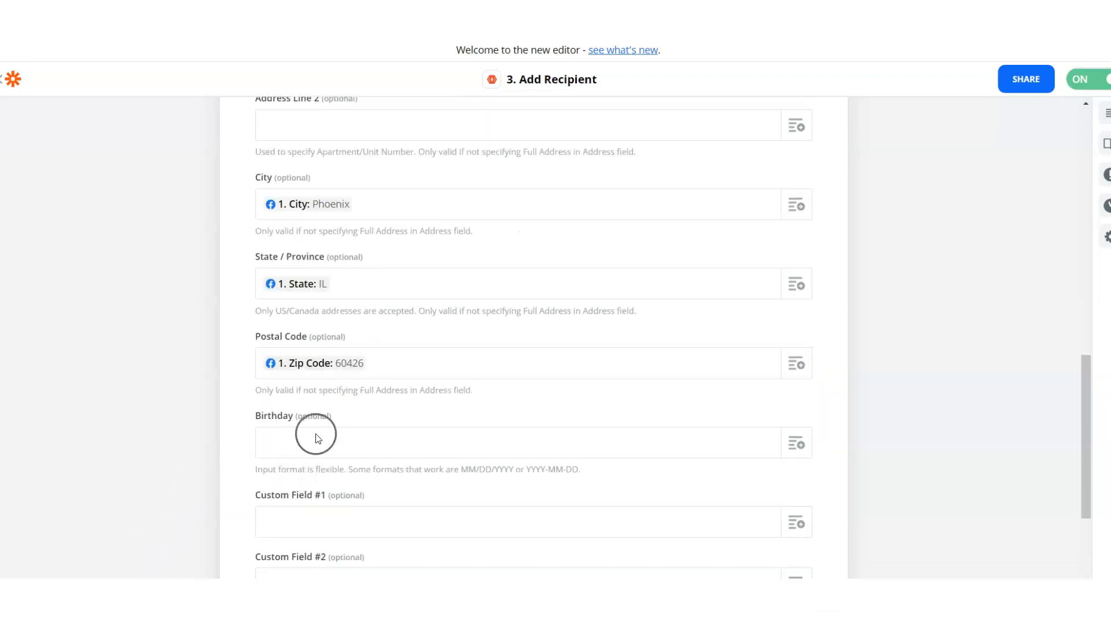
pyautogui.scroll(8, 416, 312)
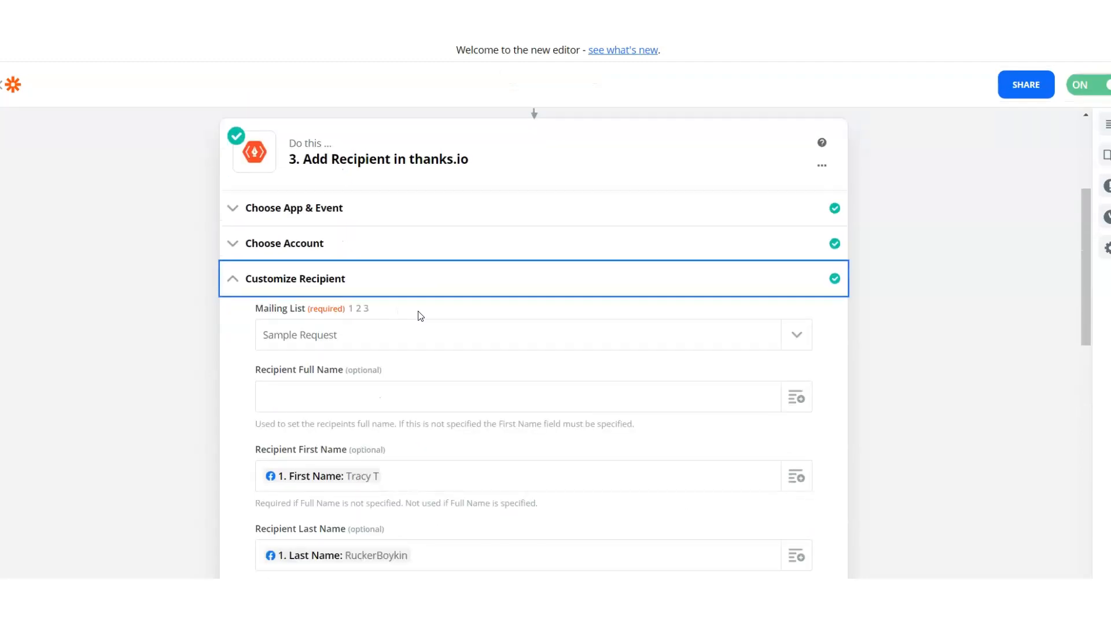
pyautogui.scroll(-4, 420, 315)
pyautogui.scroll(4, 420, 316)
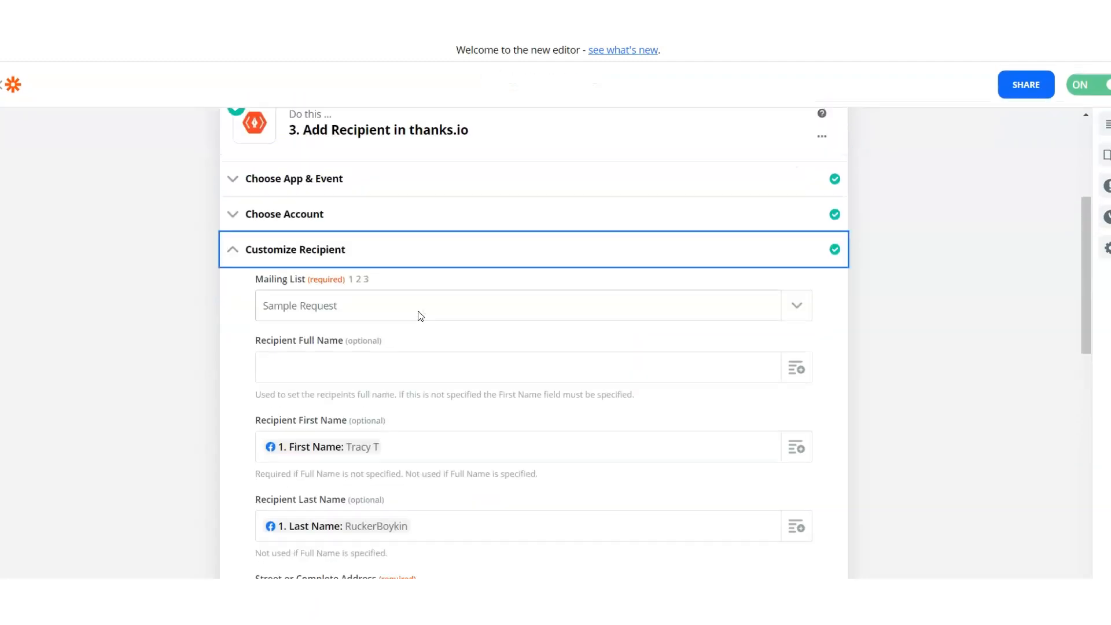
pyautogui.scroll(1, 420, 316)
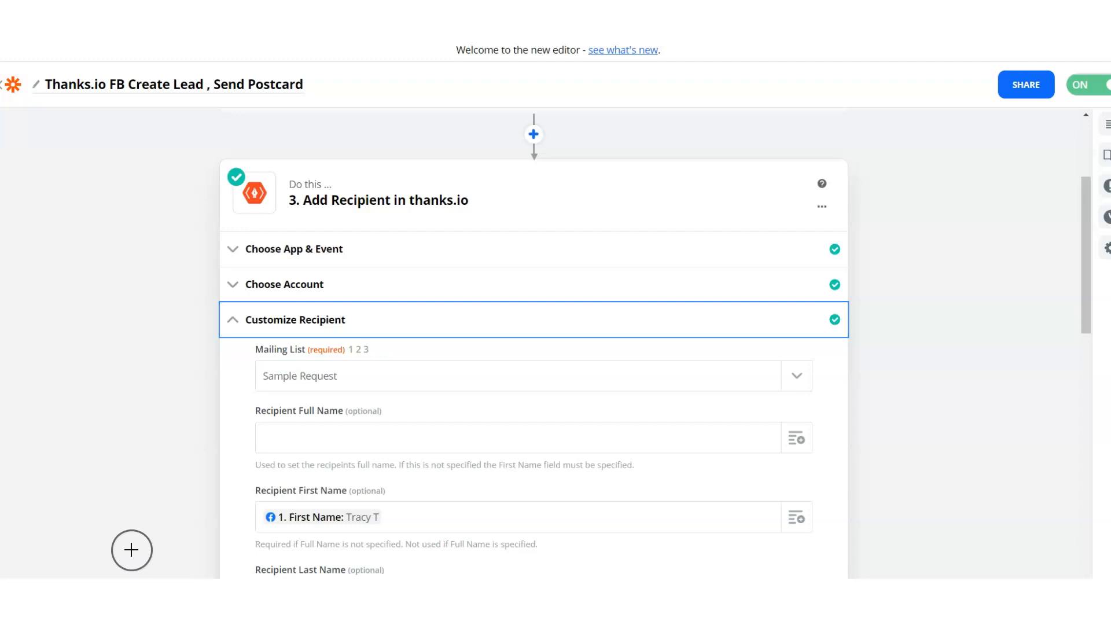
pyautogui.moveTo(206, 168)
pyautogui.mouseDown()
pyautogui.moveTo(193, 488)
pyautogui.moveTo(215, 466)
pyautogui.moveTo(216, 422)
pyautogui.moveTo(221, 495)
pyautogui.mouseUp()
pyautogui.moveTo(75, 237); pyautogui.dragTo(227, 280)
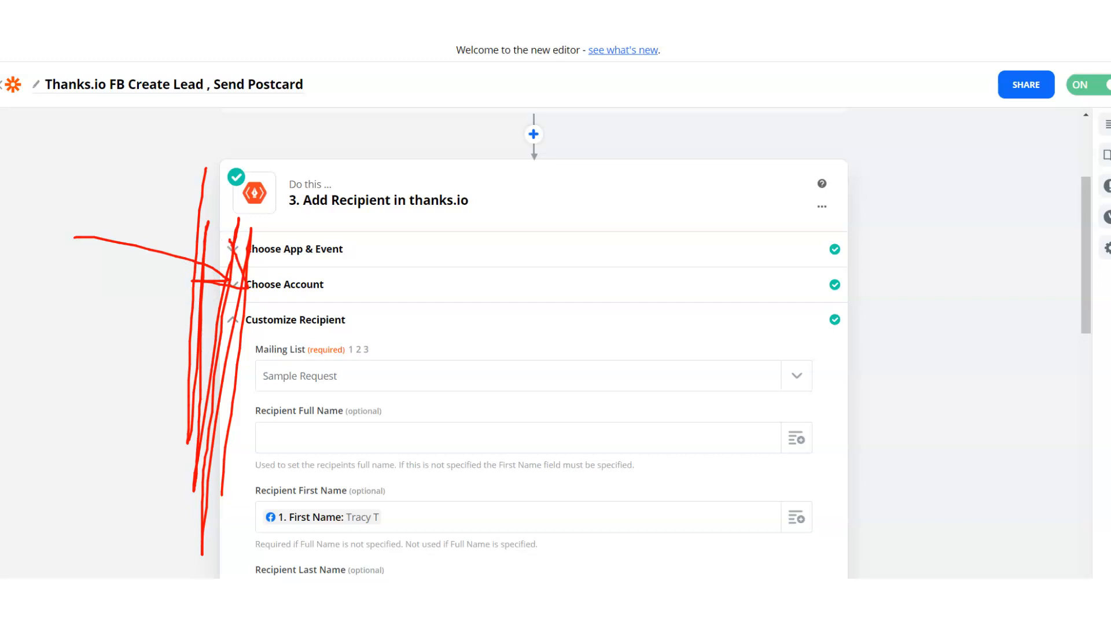
pyautogui.click(125, 576)
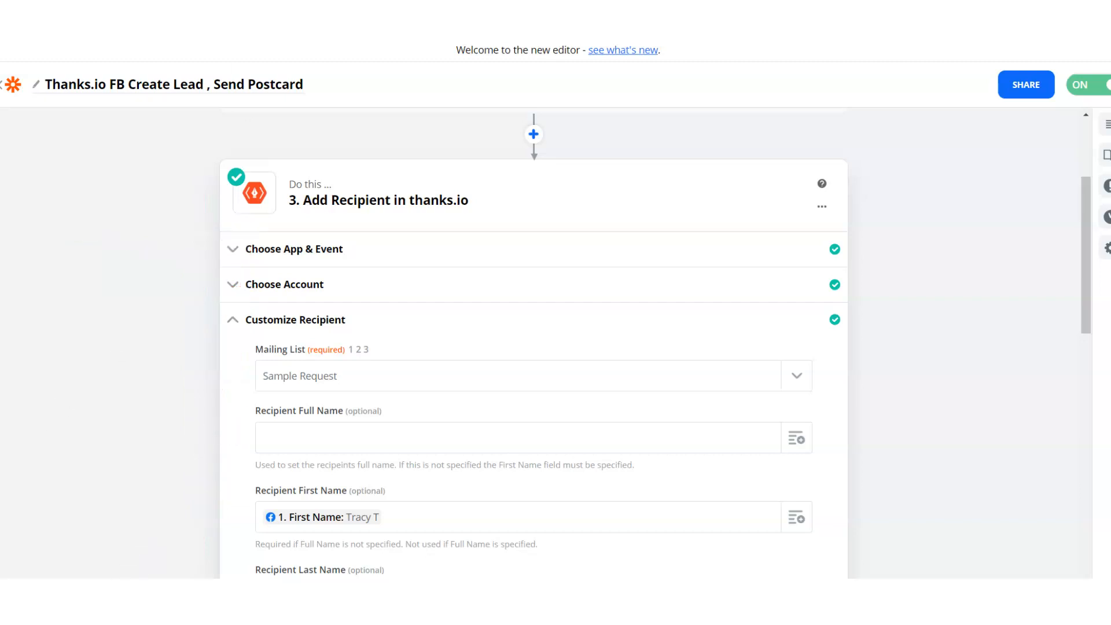
# Switch to the Thanks.io dashboard and look over the mailing lists for the Sample Request list
pyautogui.click(191, 23)
pyautogui.scroll(-3, 104, 394)
pyautogui.scroll(3, 310, 198)
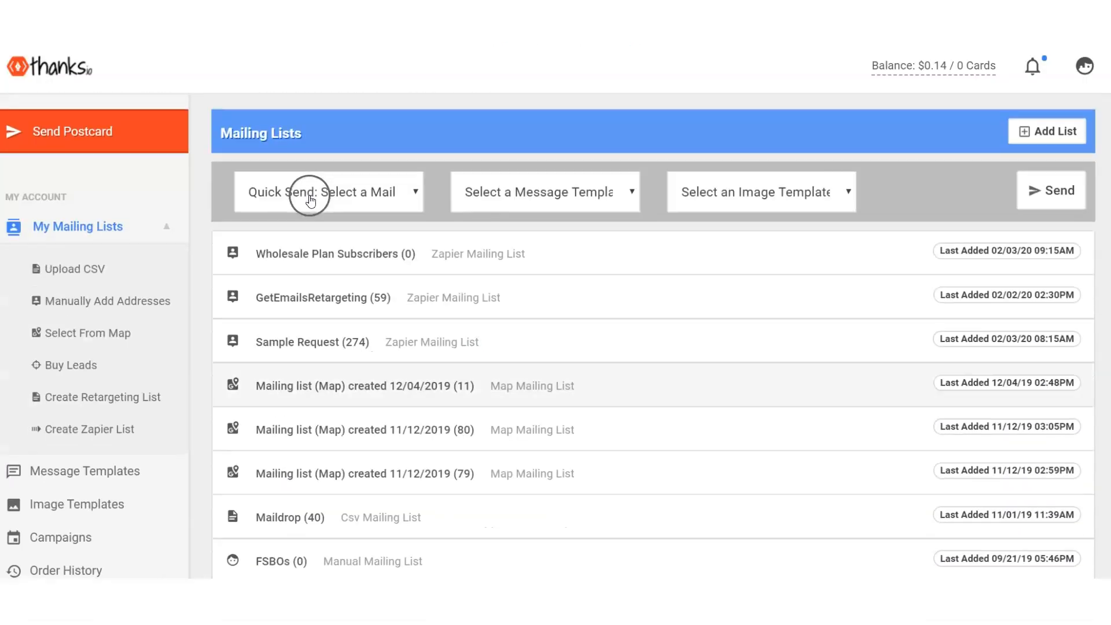
pyautogui.scroll(-3, 145, 362)
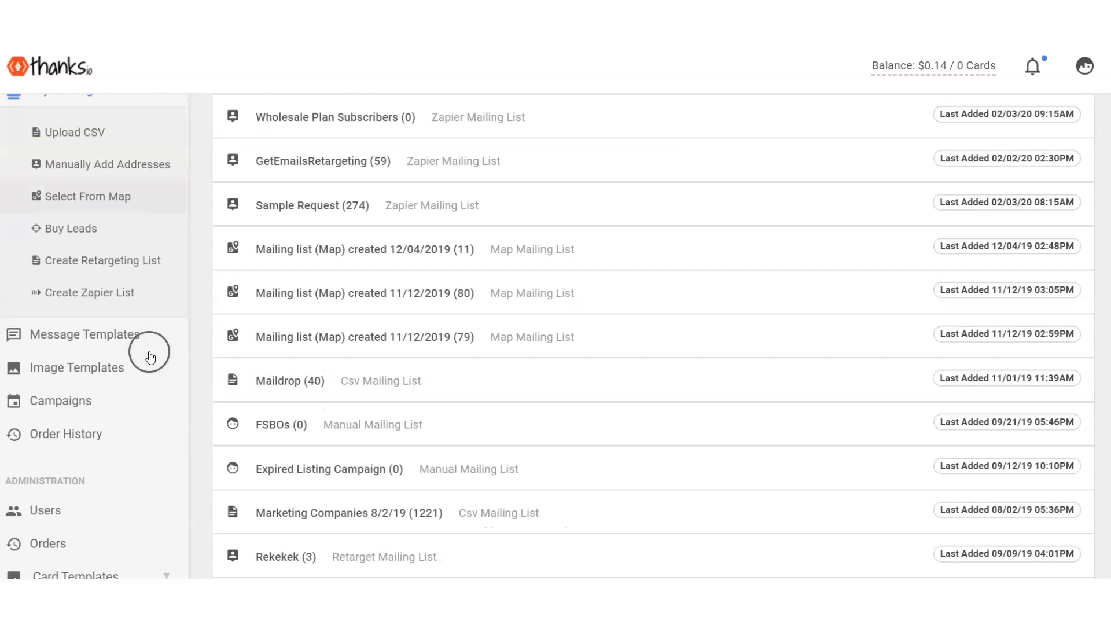
# Open the Thanks.io campaigns and find the Sample Request entries with their days-after-added schedule
pyautogui.click(113, 402)
pyautogui.scroll(-10, 651, 273)
pyautogui.scroll(-8, 653, 277)
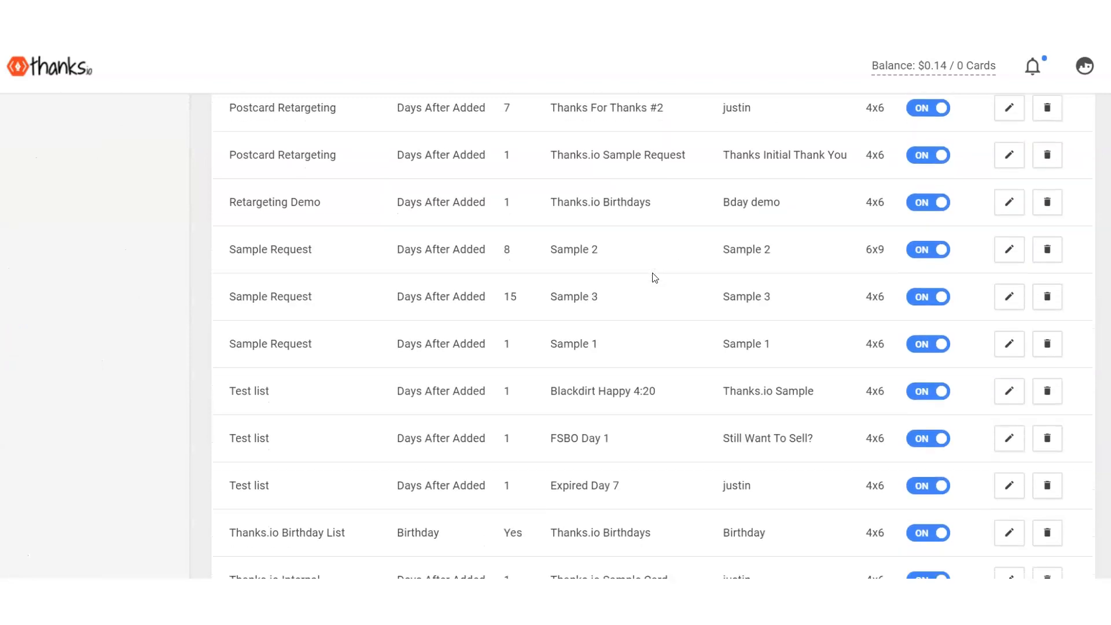
pyautogui.scroll(3, 653, 277)
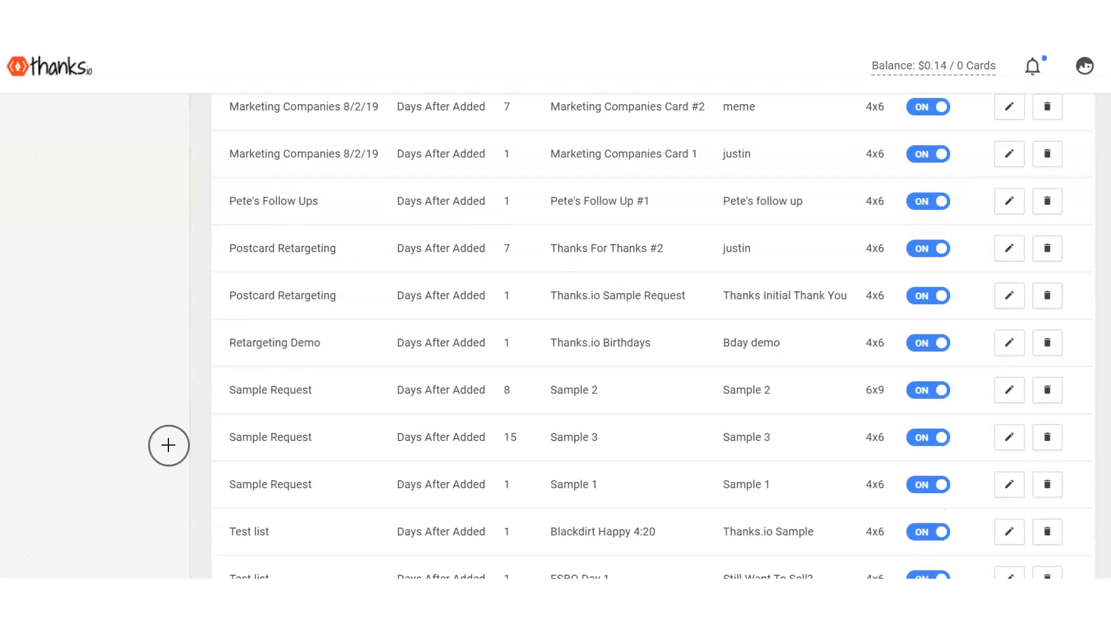
pyautogui.moveTo(198, 354)
pyautogui.mouseDown()
pyautogui.moveTo(196, 513)
pyautogui.moveTo(1018, 500)
pyautogui.moveTo(1021, 327)
pyautogui.moveTo(191, 361)
pyautogui.mouseUp()
pyautogui.moveTo(510, 459); pyautogui.dragTo(484, 484)
pyautogui.moveTo(510, 360); pyautogui.dragTo(489, 389)
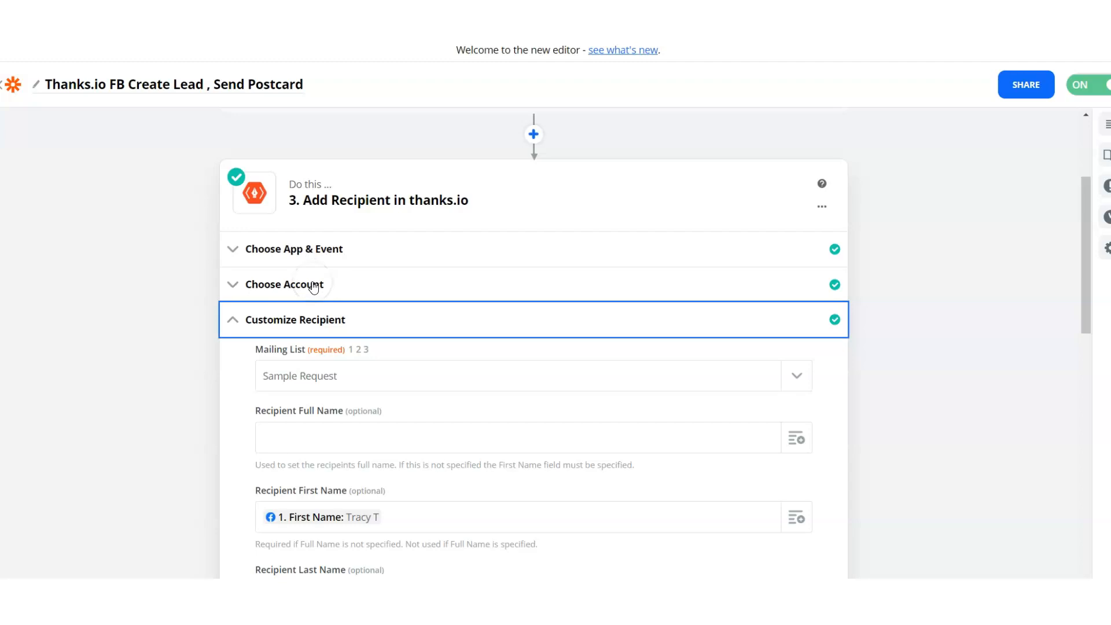
# Back in the Zapier editor, review the remaining Customize Recipient fields and open the Create Person in Pipedrive action
pyautogui.scroll(-1, 313, 286)
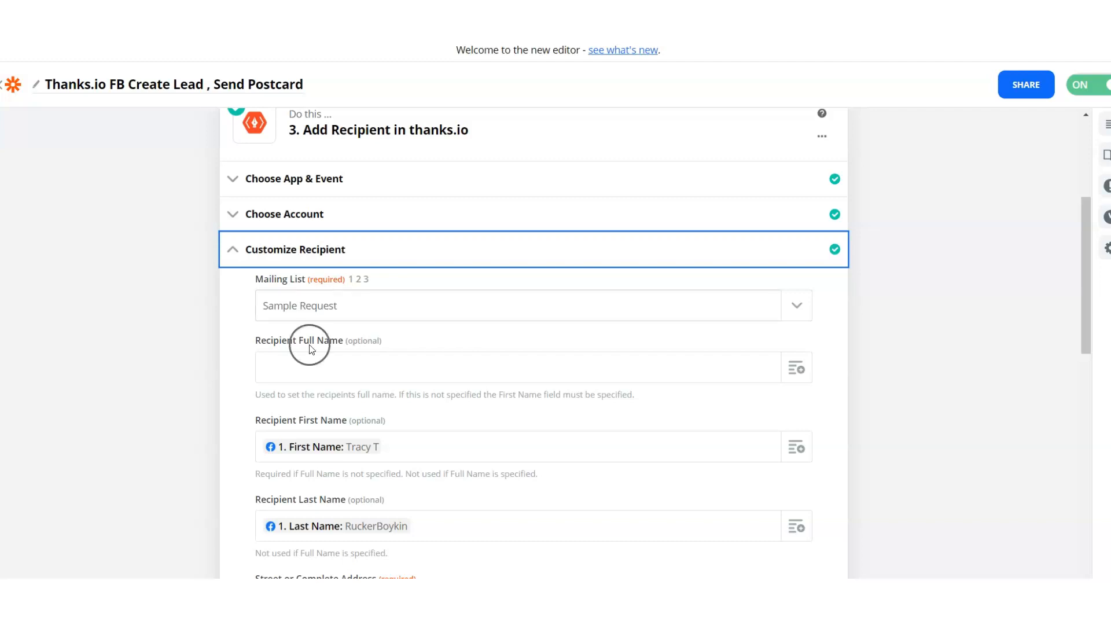
pyautogui.scroll(-8, 309, 347)
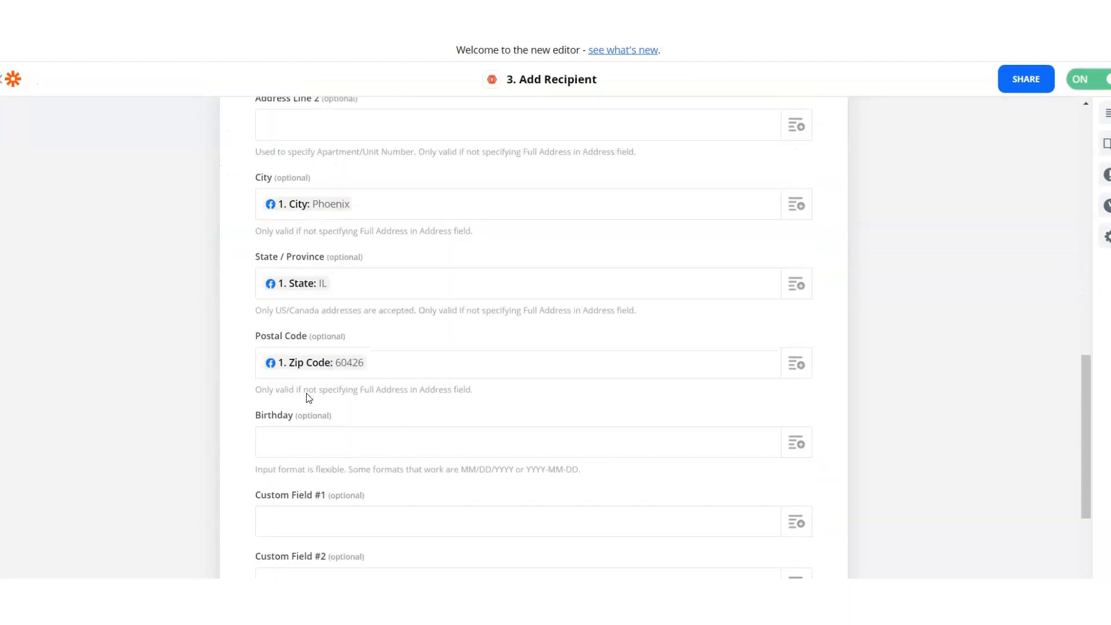
pyautogui.scroll(-6, 309, 397)
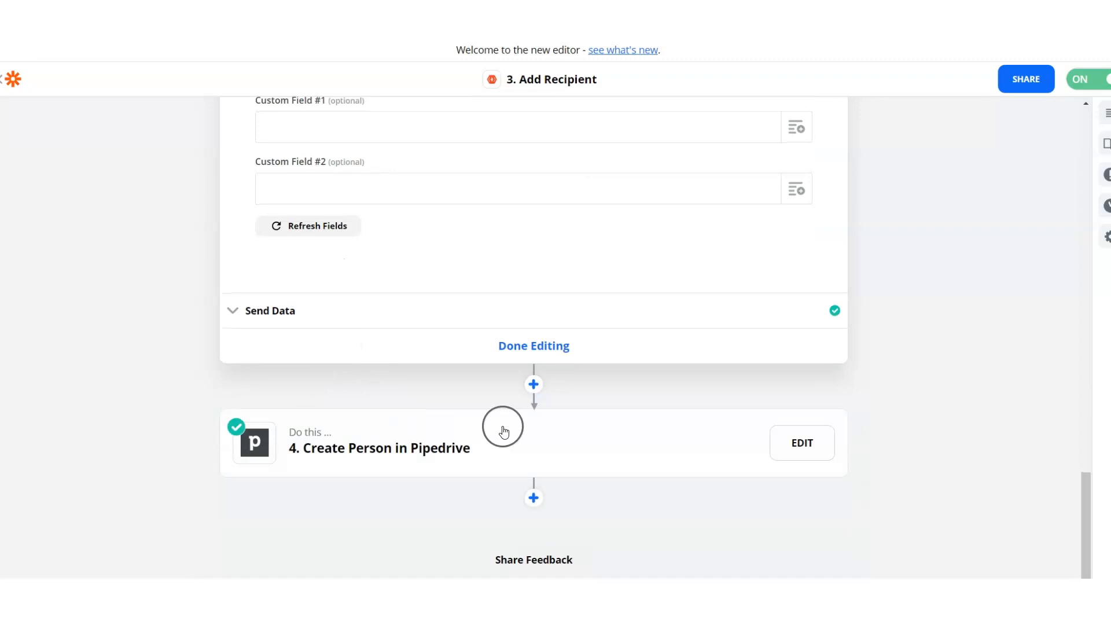
pyautogui.click(444, 452)
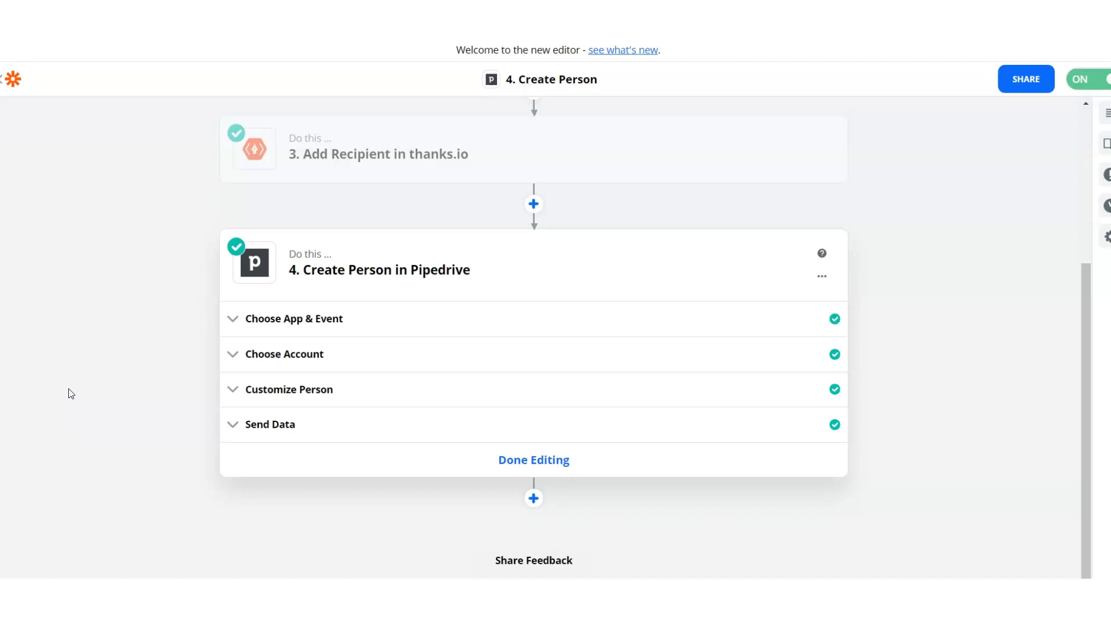
# Look over the zap's whole sequence from the New Lead in Facebook Lead Ads trigger to the Create Person action
pyautogui.scroll(4, 68, 393)
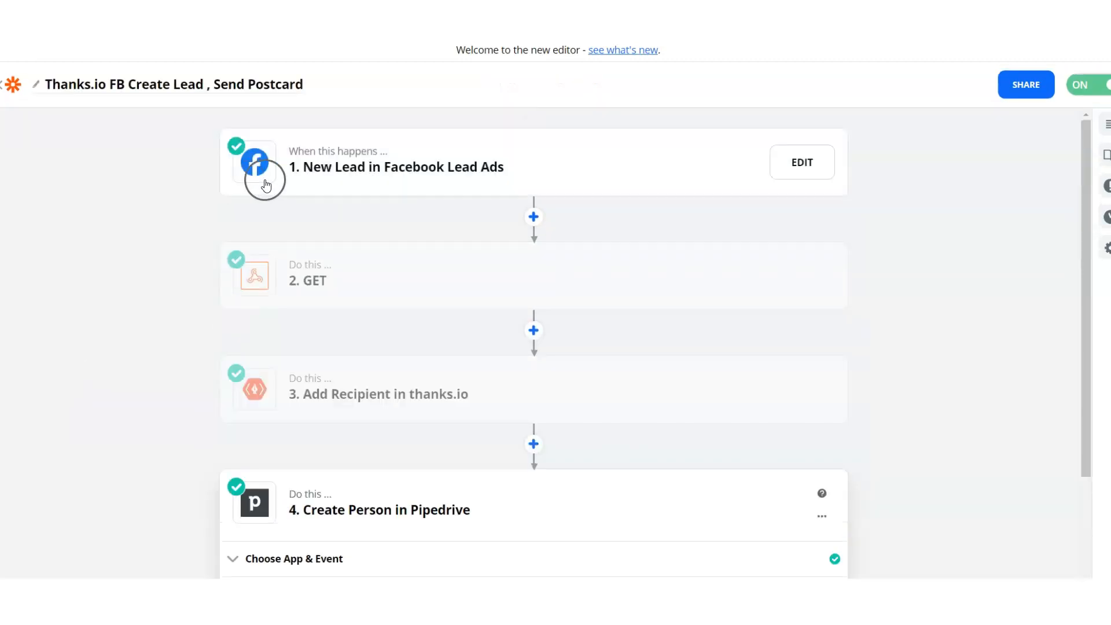
pyautogui.scroll(-1, 298, 333)
pyautogui.scroll(-1, 310, 334)
pyautogui.scroll(2, 313, 335)
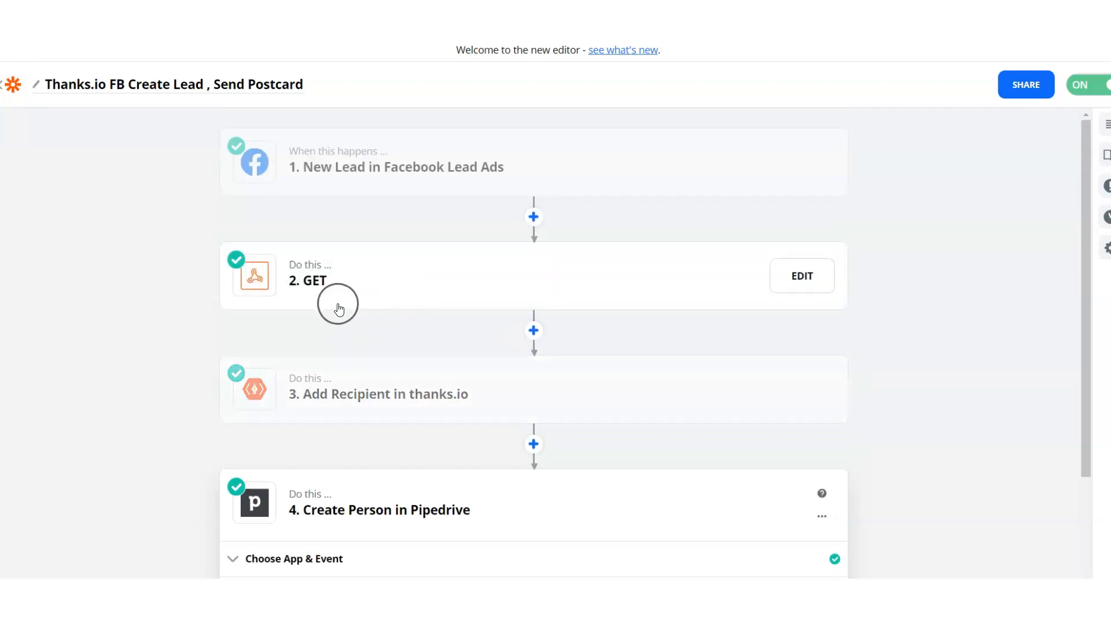
pyautogui.moveTo(220, 216)
pyautogui.mouseDown()
pyautogui.moveTo(206, 287)
pyautogui.moveTo(558, 324)
pyautogui.moveTo(934, 336)
pyautogui.moveTo(808, 214)
pyautogui.moveTo(176, 218)
pyautogui.moveTo(387, 222)
pyautogui.mouseUp()
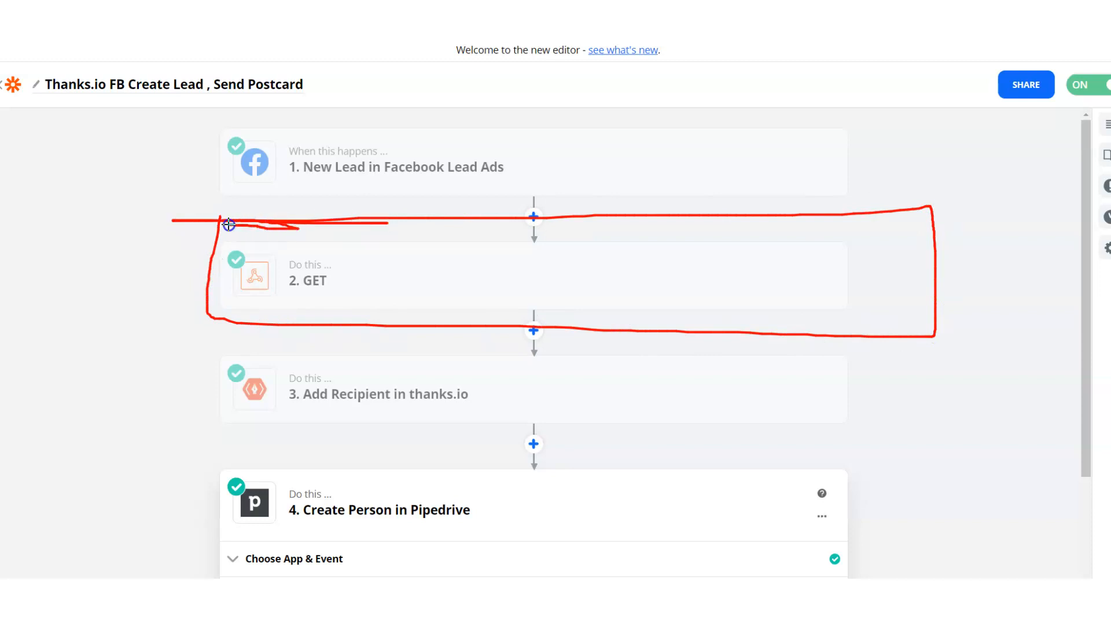
pyautogui.moveTo(222, 292); pyautogui.dragTo(227, 294)
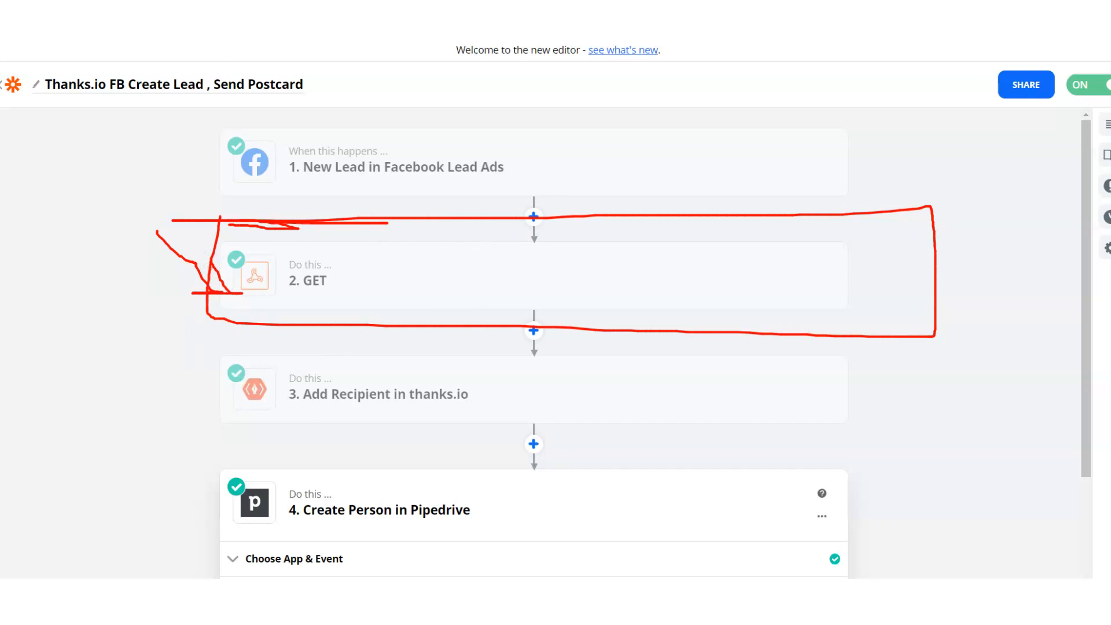
pyautogui.click(113, 580)
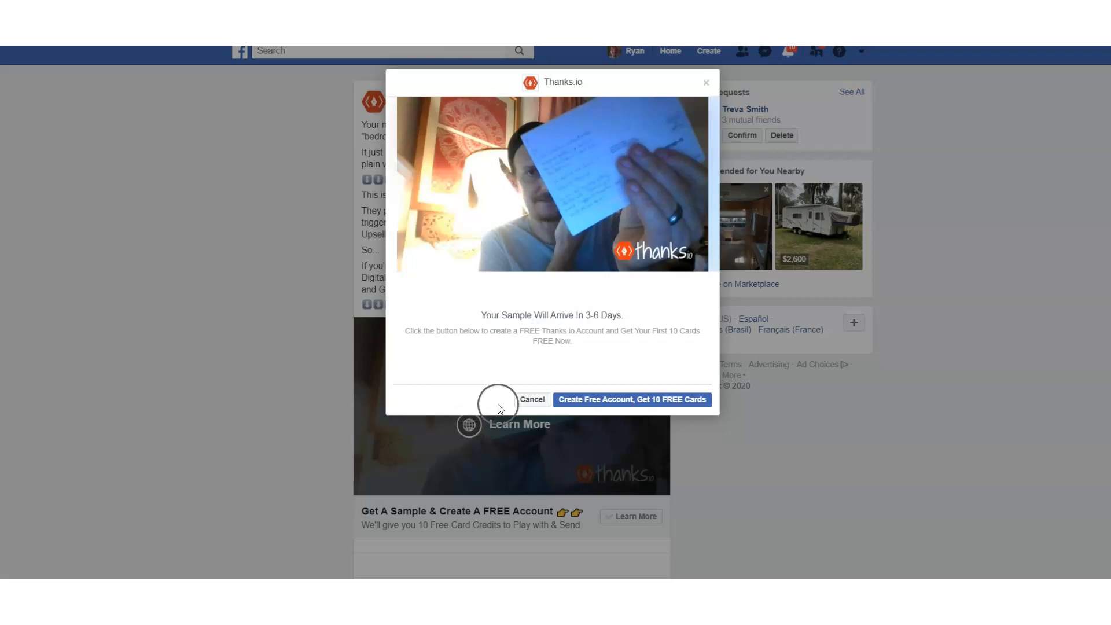
# On the Thanks.io Facebook ad post, cancel and leave the open lead form
pyautogui.click(529, 399)
pyautogui.click(483, 376)
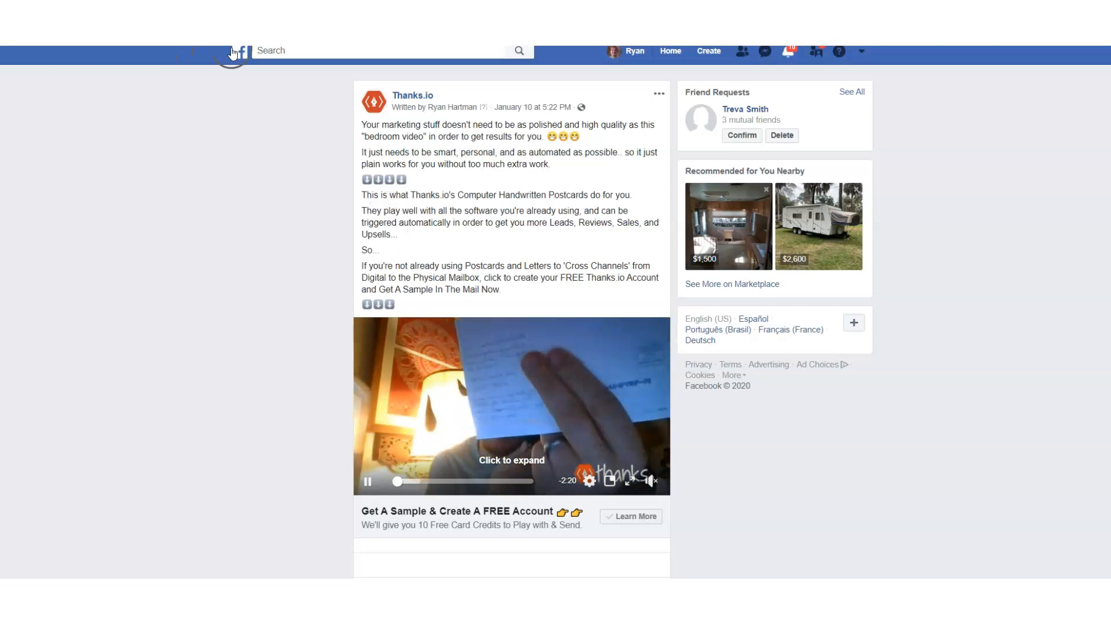
# Open Ads Manager for the Thanks.io account and start a new campaign with the Lead generation objective
pyautogui.click(387, 29)
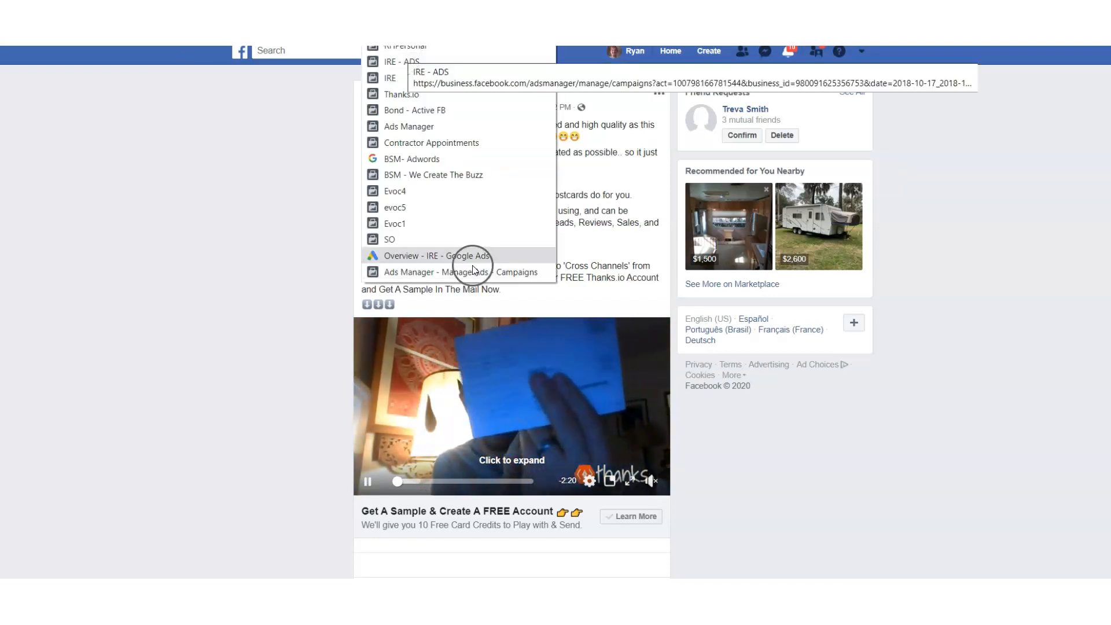
pyautogui.click(407, 93)
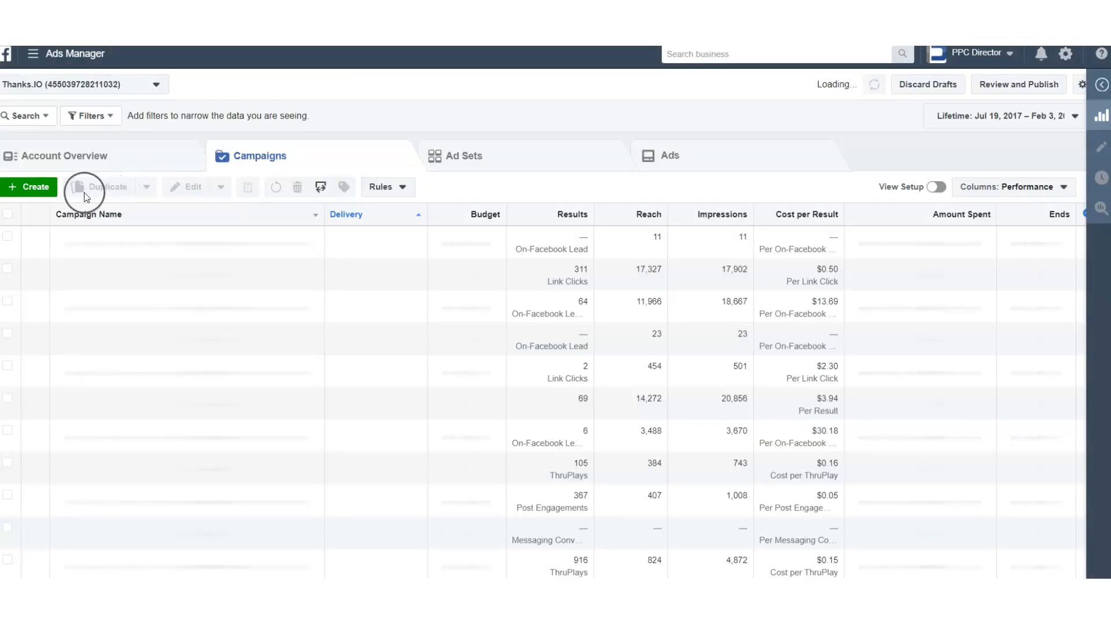
pyautogui.click(38, 184)
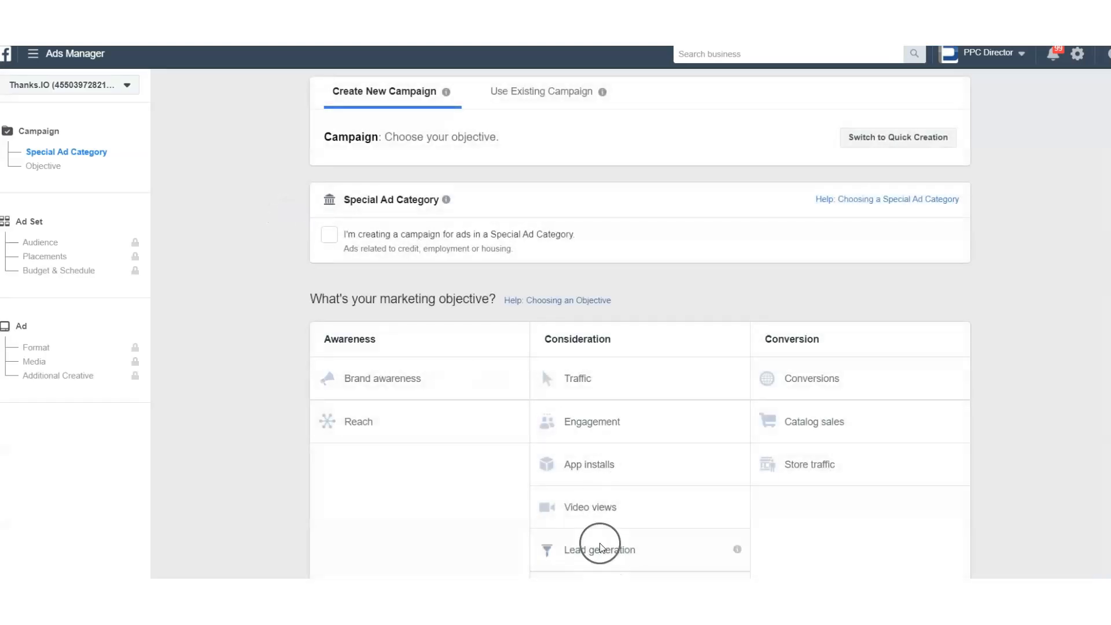
pyautogui.click(599, 546)
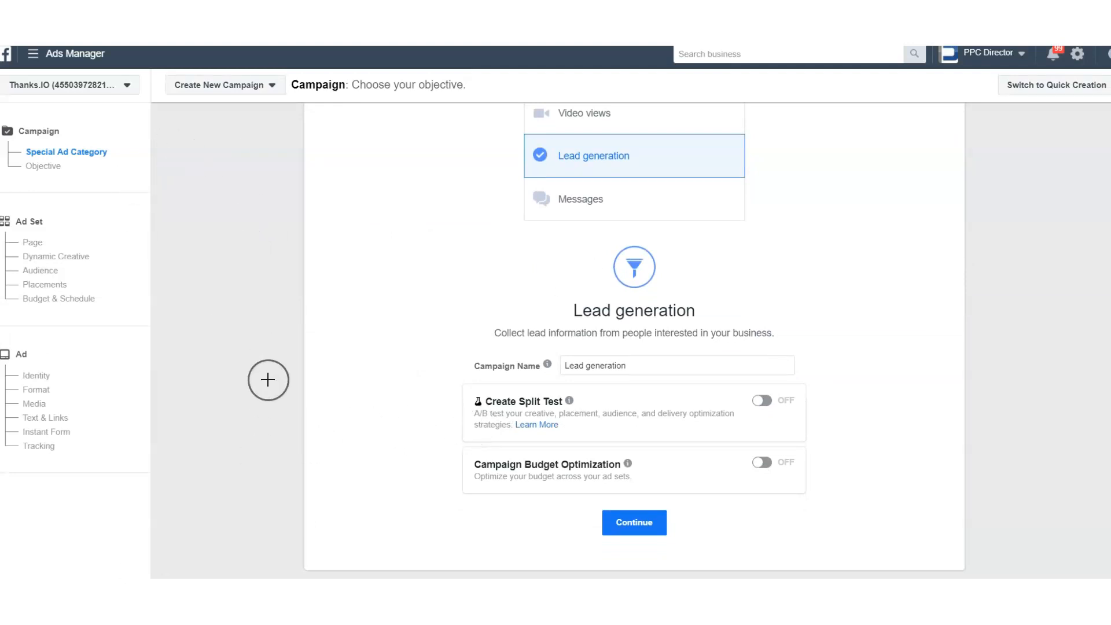
pyautogui.moveTo(301, 223)
pyautogui.mouseDown()
pyautogui.moveTo(294, 323)
pyautogui.moveTo(285, 307)
pyautogui.mouseUp()
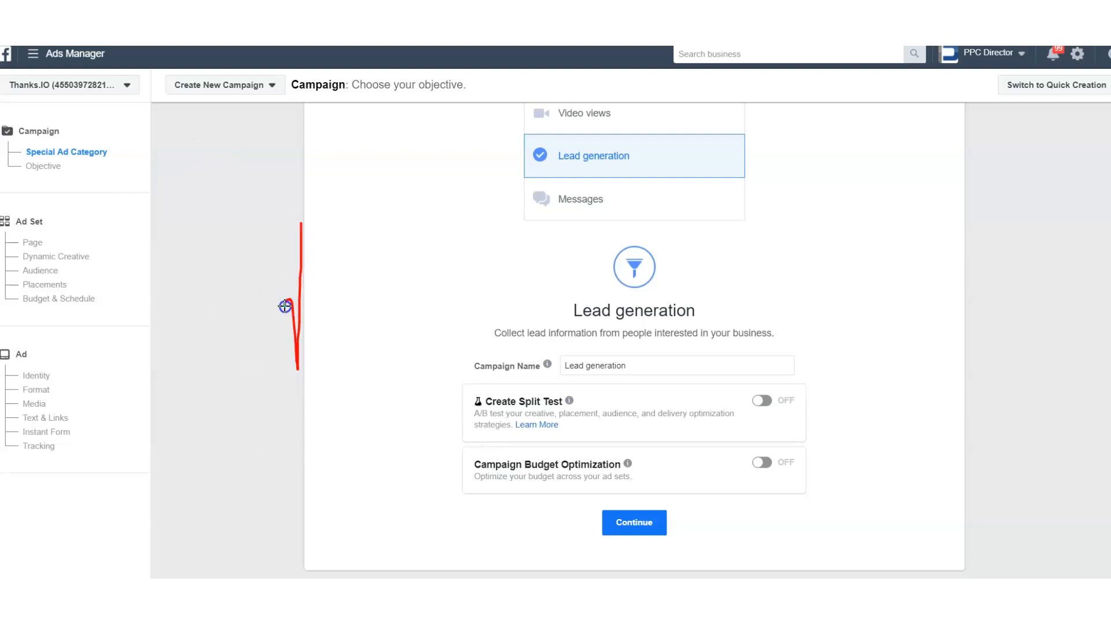
pyautogui.moveTo(405, 206)
pyautogui.mouseDown()
pyautogui.moveTo(402, 380)
pyautogui.moveTo(421, 334)
pyautogui.mouseUp()
pyautogui.moveTo(476, 176)
pyautogui.mouseDown()
pyautogui.moveTo(482, 353)
pyautogui.moveTo(511, 321)
pyautogui.mouseUp()
pyautogui.moveTo(868, 171)
pyautogui.mouseDown()
pyautogui.moveTo(860, 349)
pyautogui.moveTo(901, 359)
pyautogui.mouseUp()
pyautogui.moveTo(177, 171)
pyautogui.mouseDown()
pyautogui.moveTo(166, 420)
pyautogui.moveTo(213, 279)
pyautogui.mouseUp()
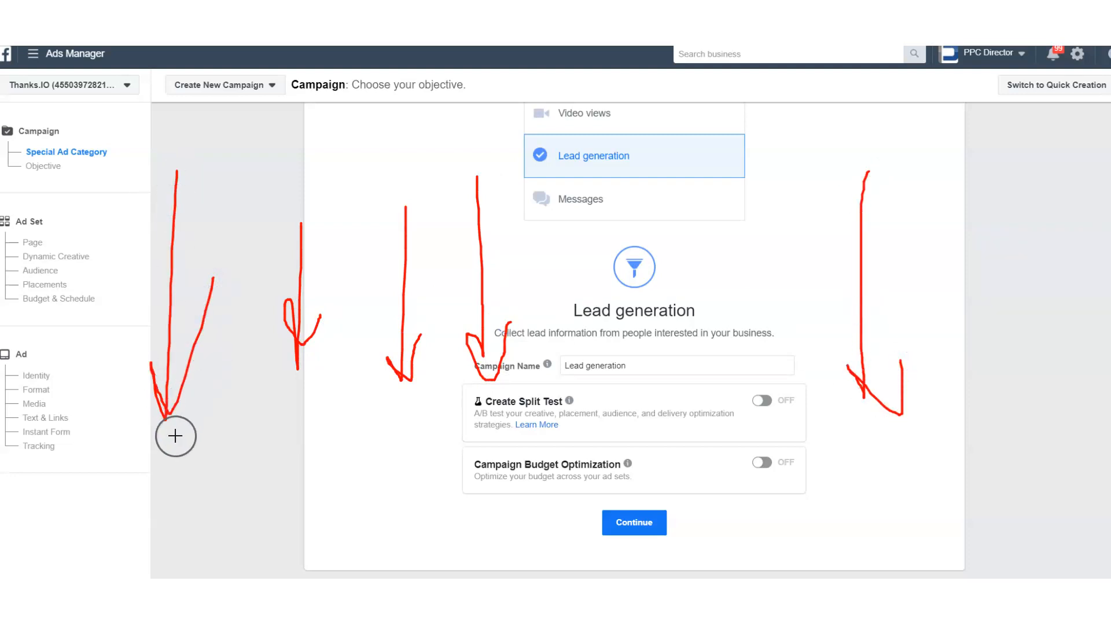
pyautogui.moveTo(221, 437); pyautogui.dragTo(220, 500)
pyautogui.moveTo(171, 427); pyautogui.dragTo(222, 429)
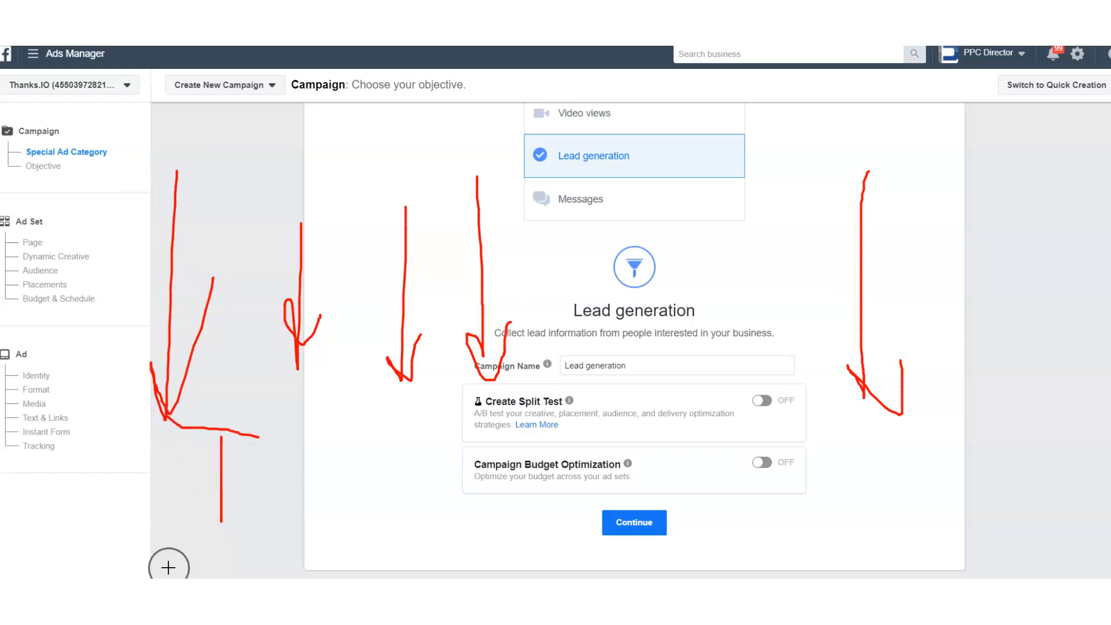
pyautogui.press('Escape')
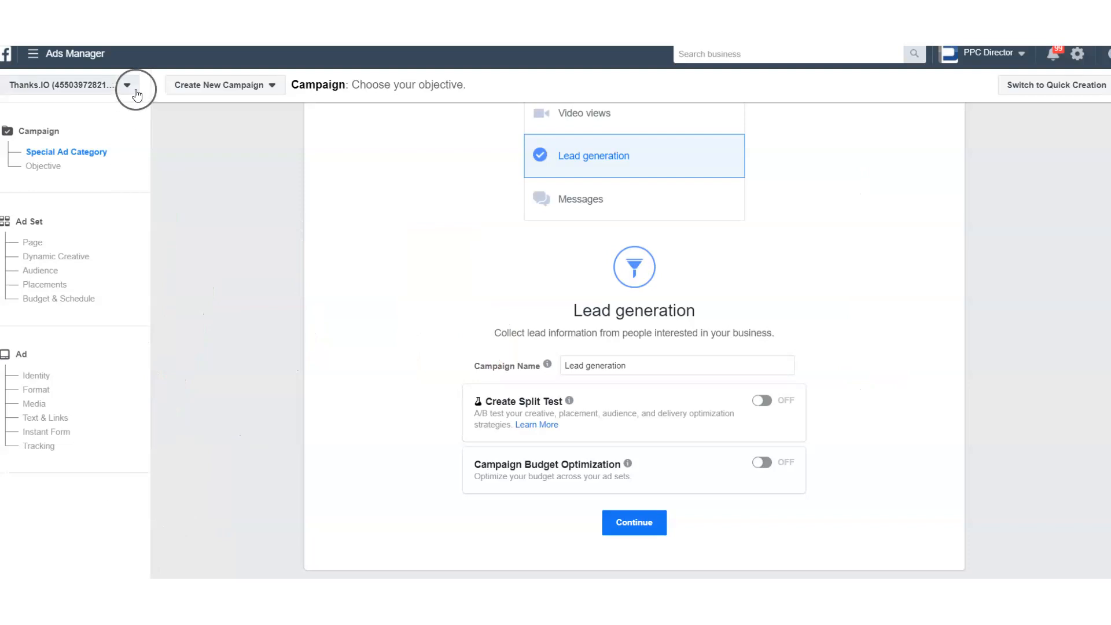
# Go to the Thanks.io website's home page, leaving the new lead generation campaign without saving it
pyautogui.hotkey('ctrl', 'l')
pyautogui.write('www.thanks')
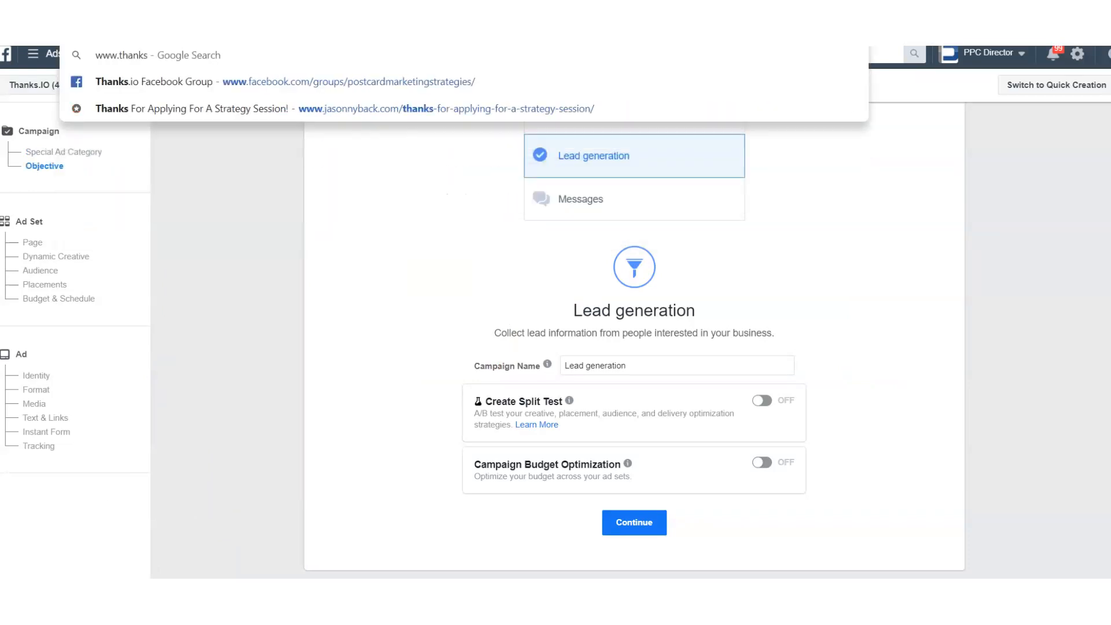
pyautogui.press('Return')
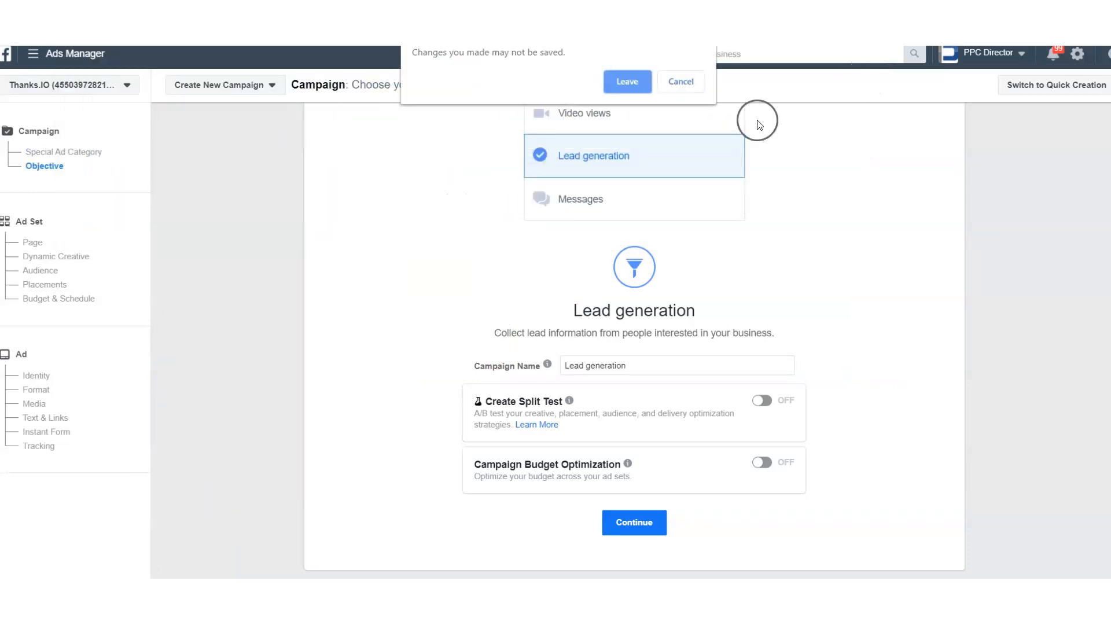
pyautogui.click(610, 82)
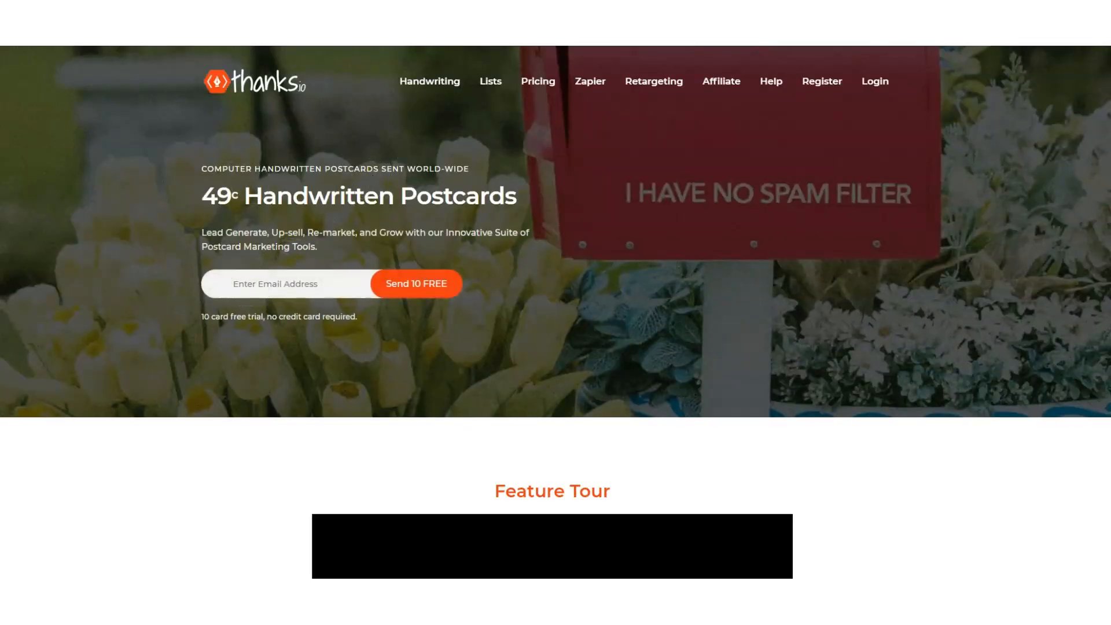
pyautogui.moveTo(169, 223); pyautogui.dragTo(589, 339)
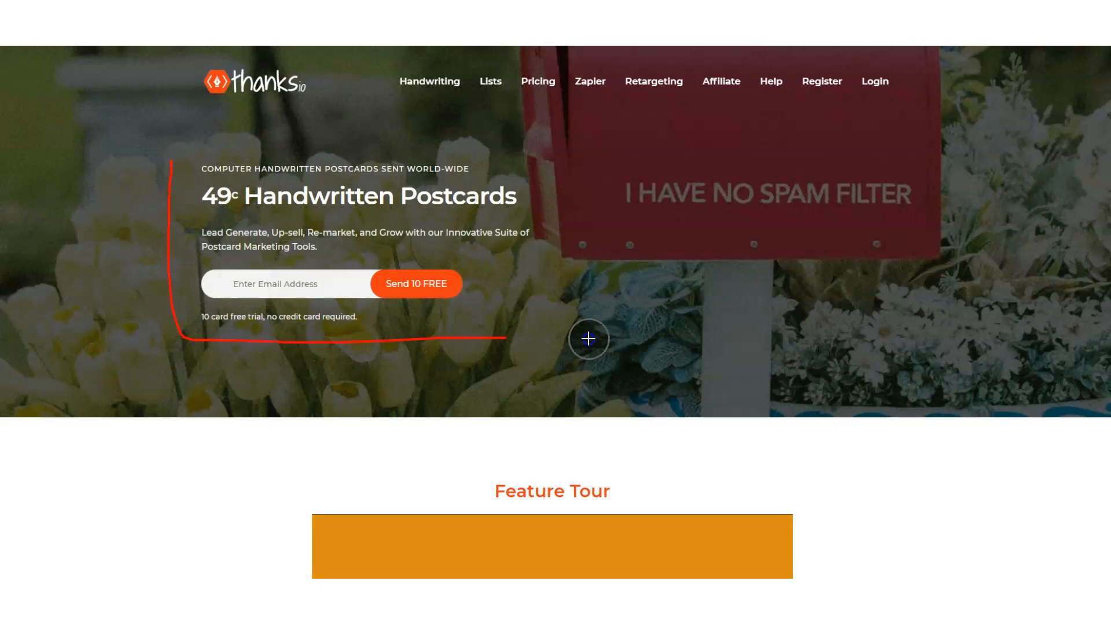
pyautogui.moveTo(627, 139); pyautogui.dragTo(152, 123)
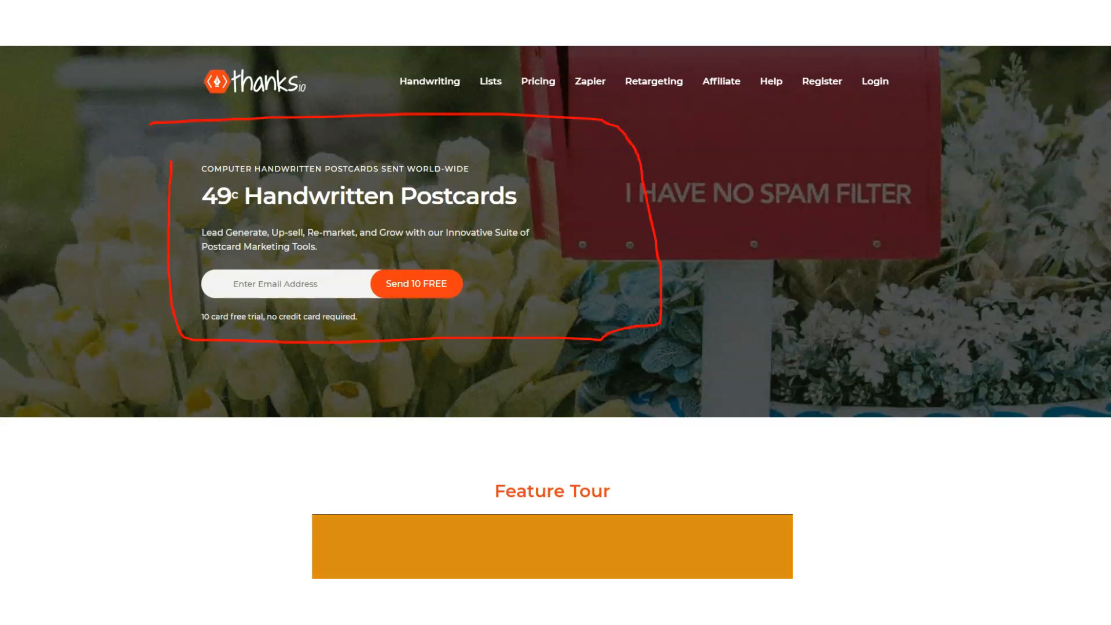